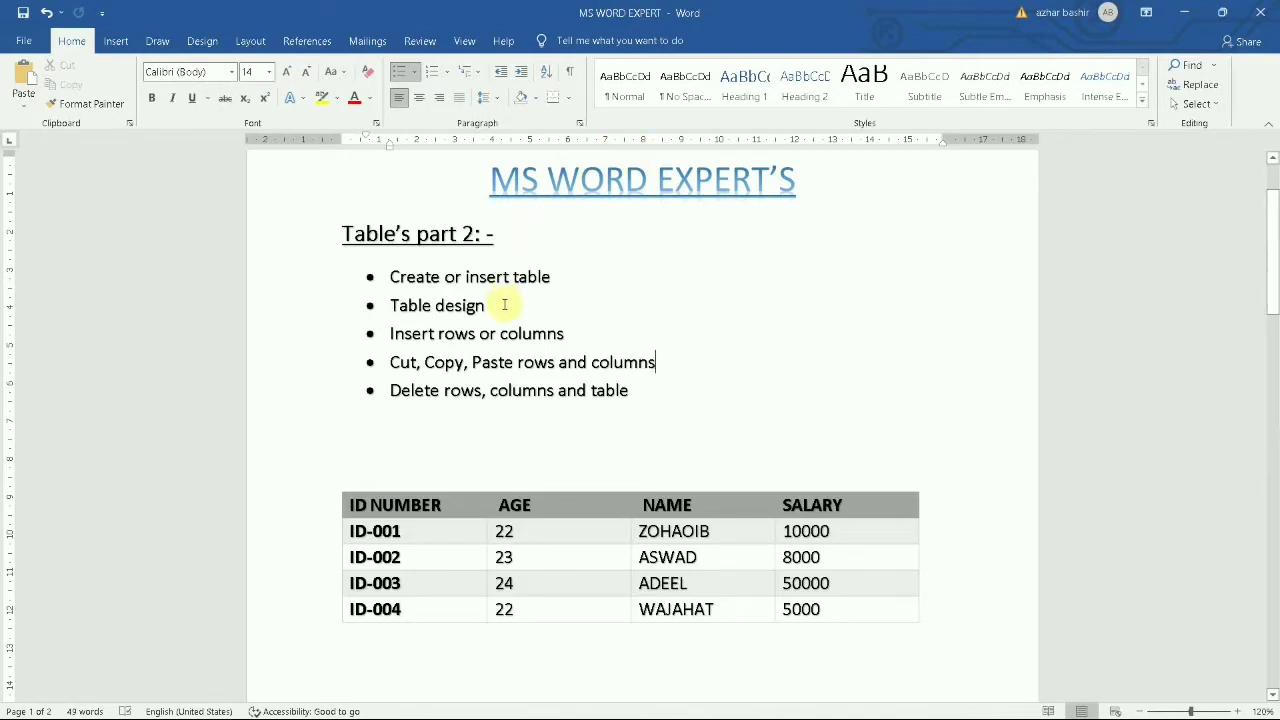
Review the table topics in the bulleted list and the employee table below it.
{"action": "left_click_drag", "start_coordinate": [484, 305], "coordinate": [388, 278]}
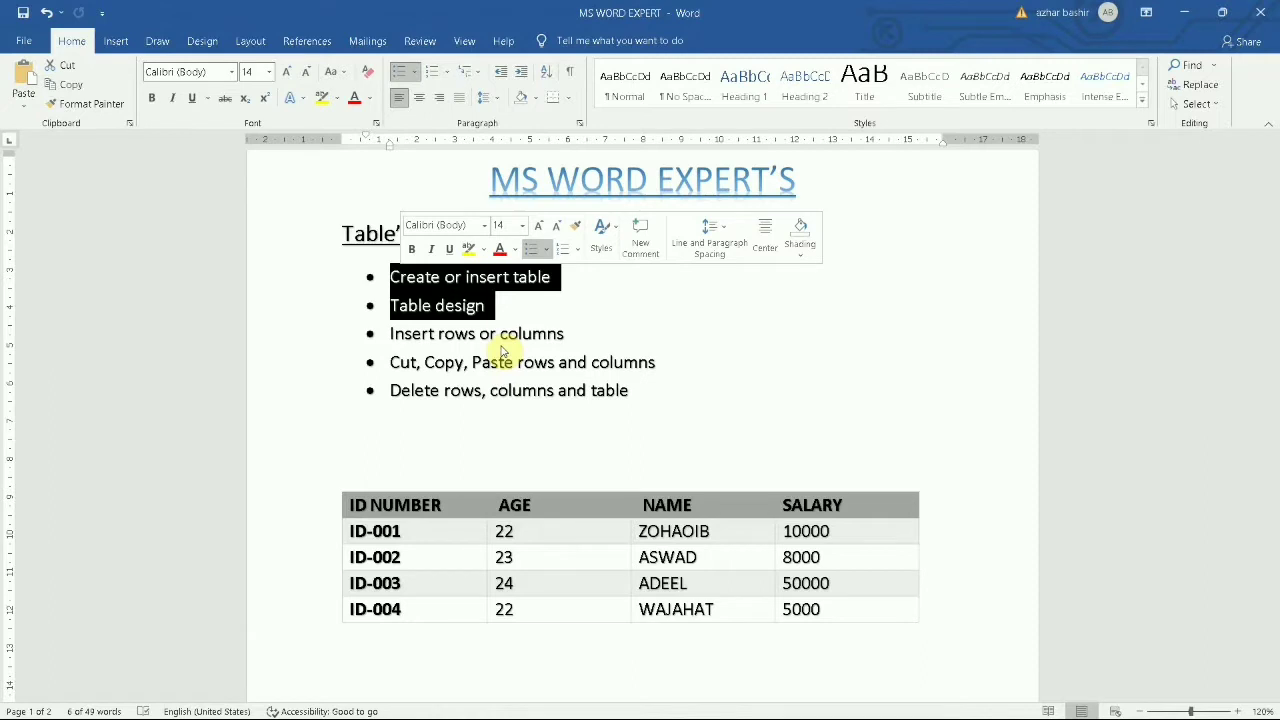
{"action": "left_click", "coordinate": [720, 408]}
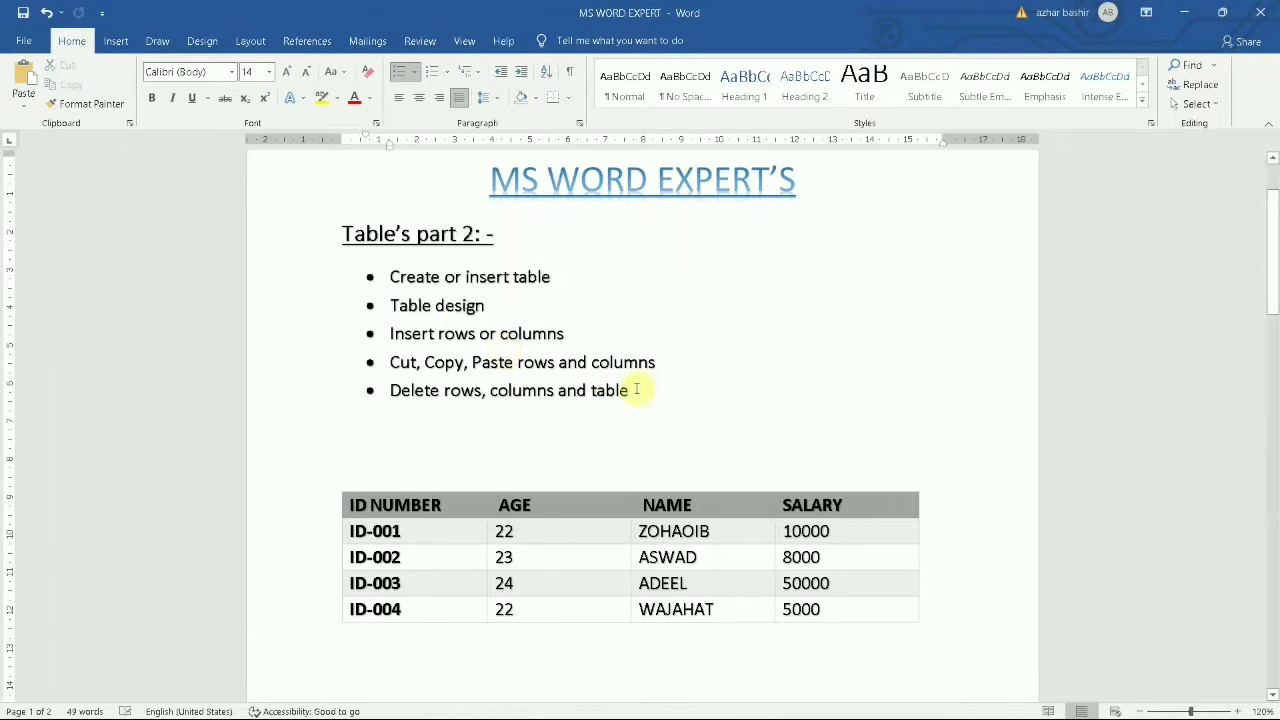
{"action": "left_click_drag", "start_coordinate": [636, 390], "coordinate": [388, 334]}
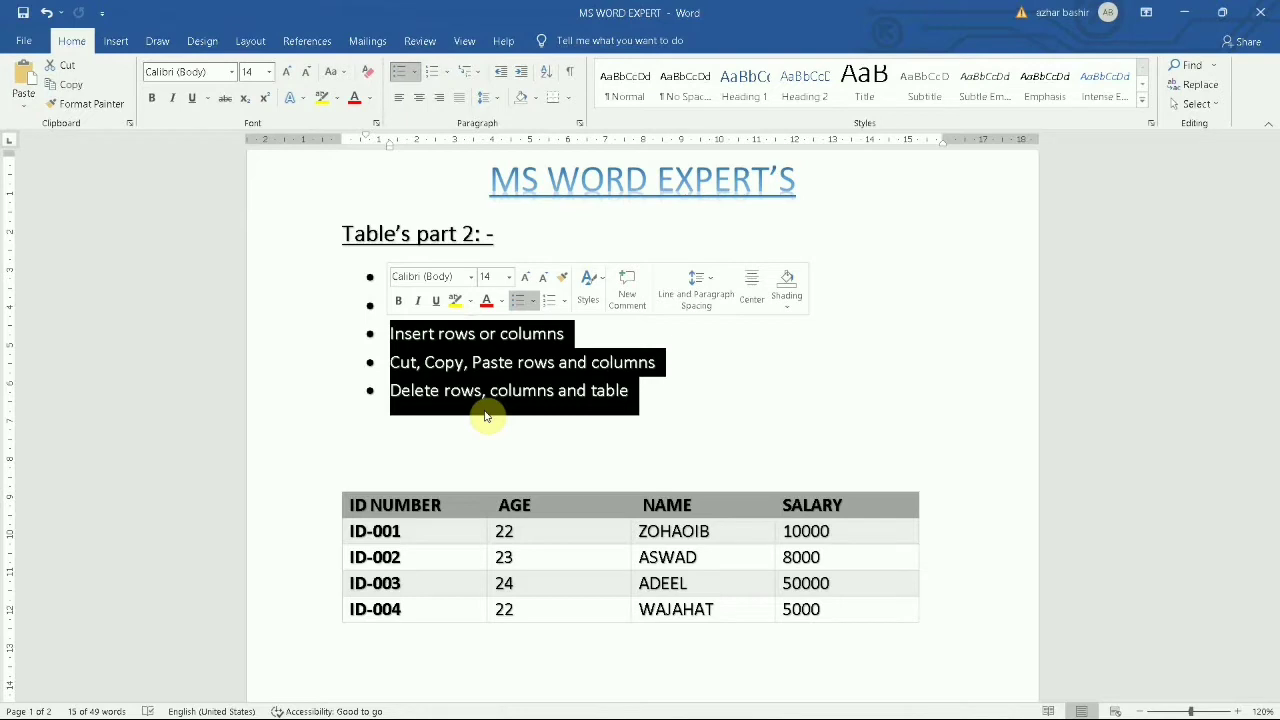
{"action": "left_click", "coordinate": [1117, 436]}
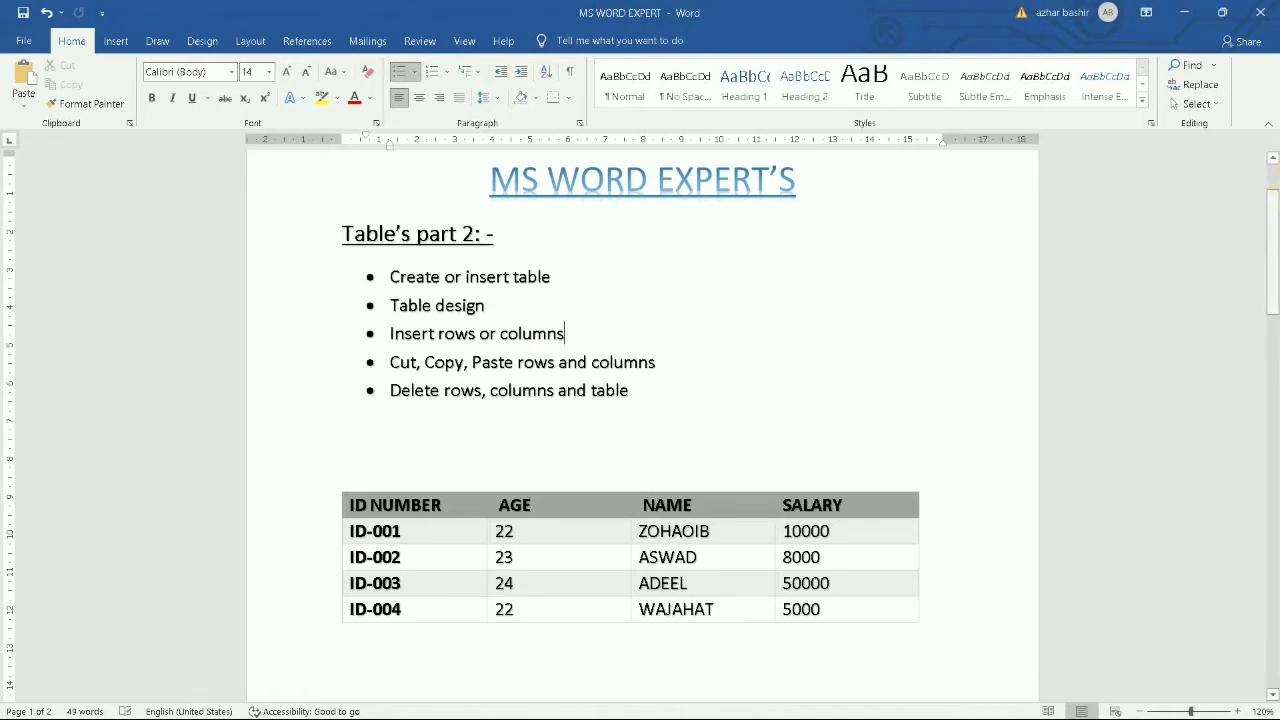
{"action": "left_click_drag", "start_coordinate": [1274, 200], "coordinate": [1274, 262]}
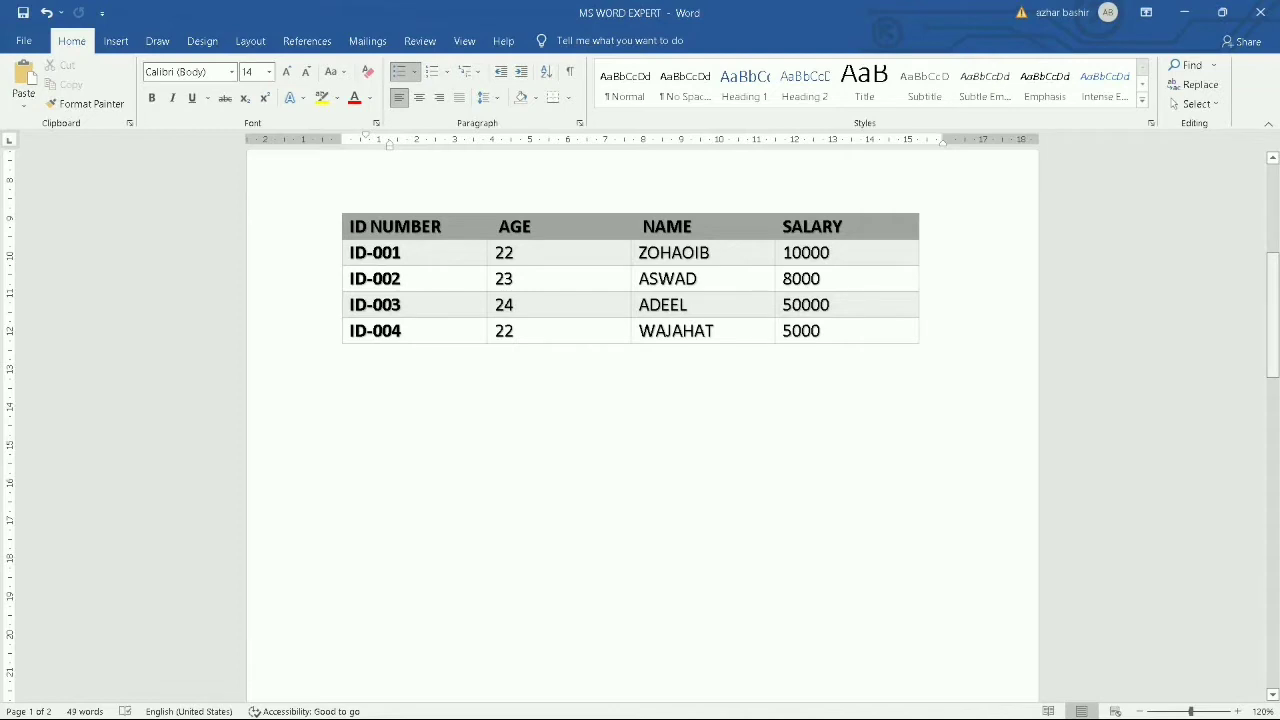
{"action": "left_click_drag", "start_coordinate": [1273, 270], "coordinate": [1273, 243]}
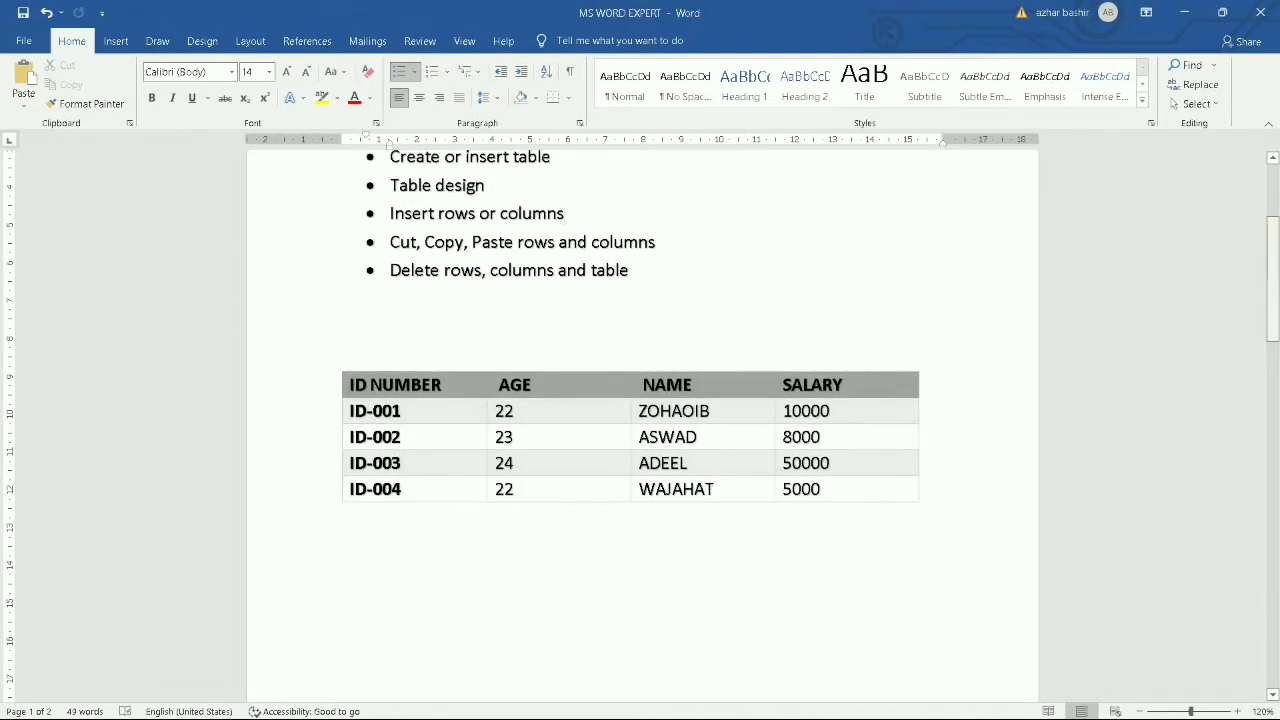
{"action": "left_click_drag", "start_coordinate": [586, 220], "coordinate": [390, 216]}
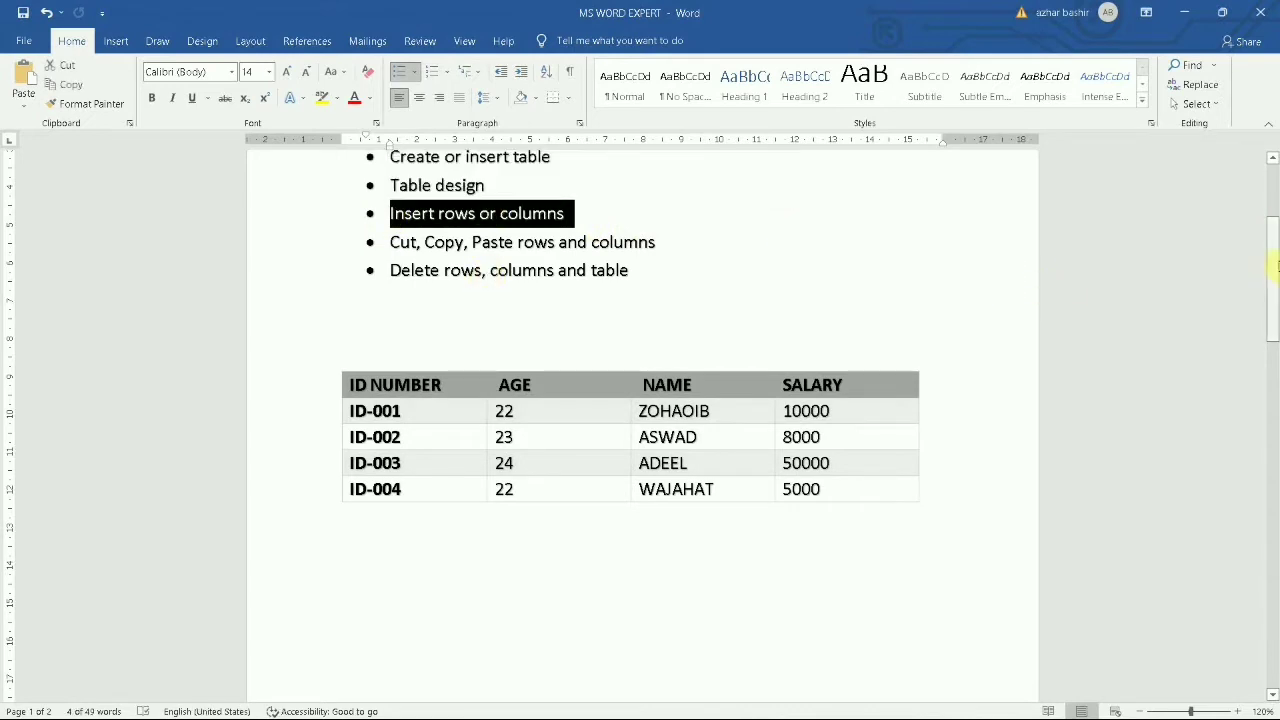
{"action": "left_click_drag", "start_coordinate": [1273, 256], "coordinate": [1273, 287]}
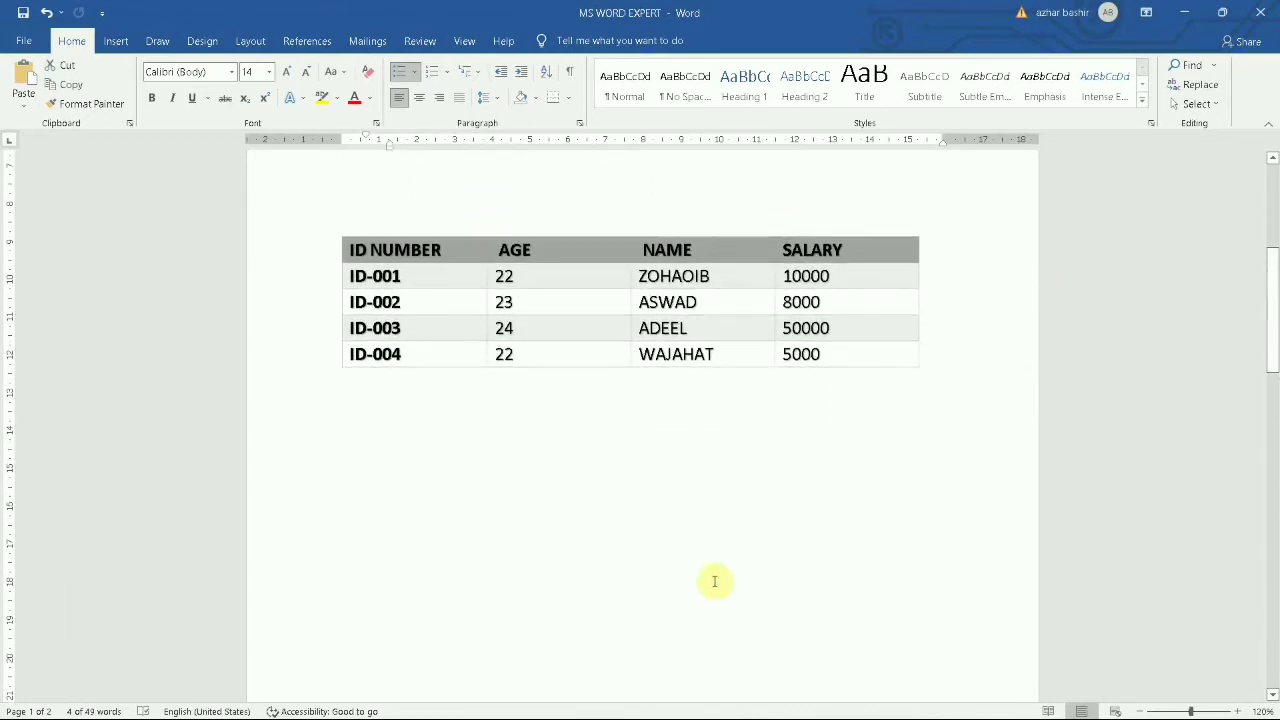
{"action": "left_click", "coordinate": [715, 581]}
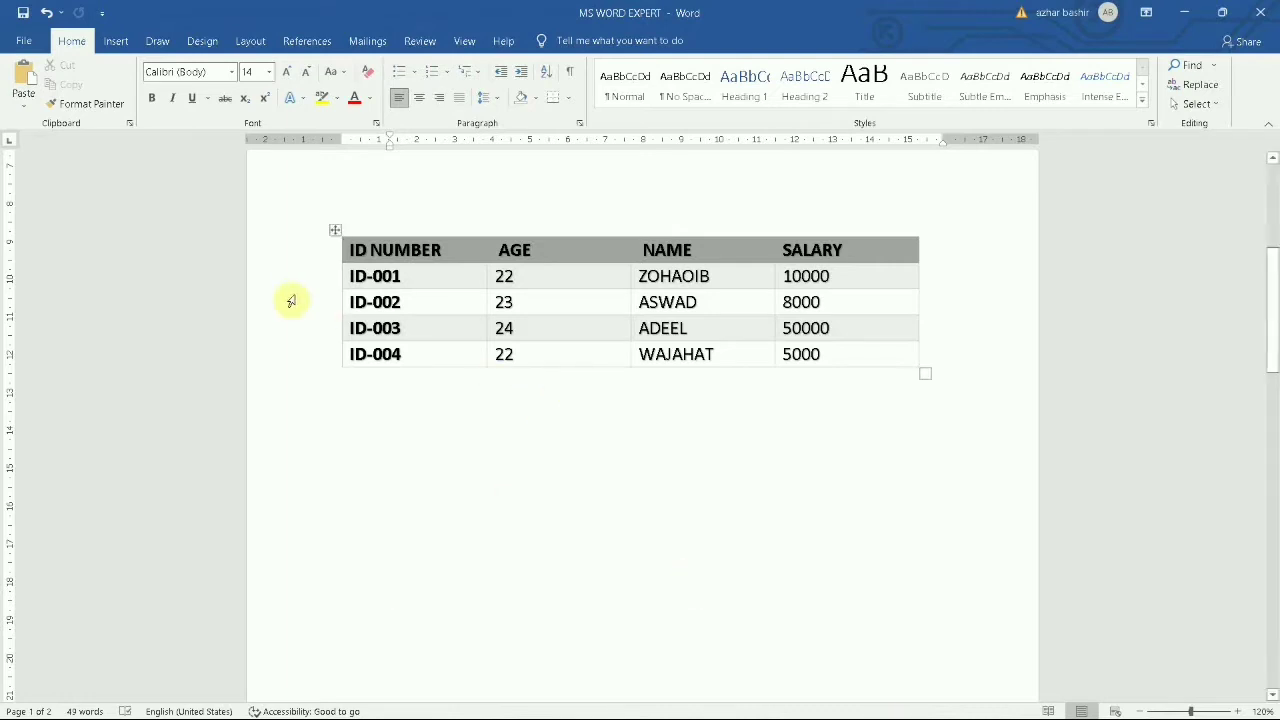
Insert a blank row between the ID-001 and ID-002 rows of the table.
{"action": "mouse_move", "coordinate": [337, 291]}
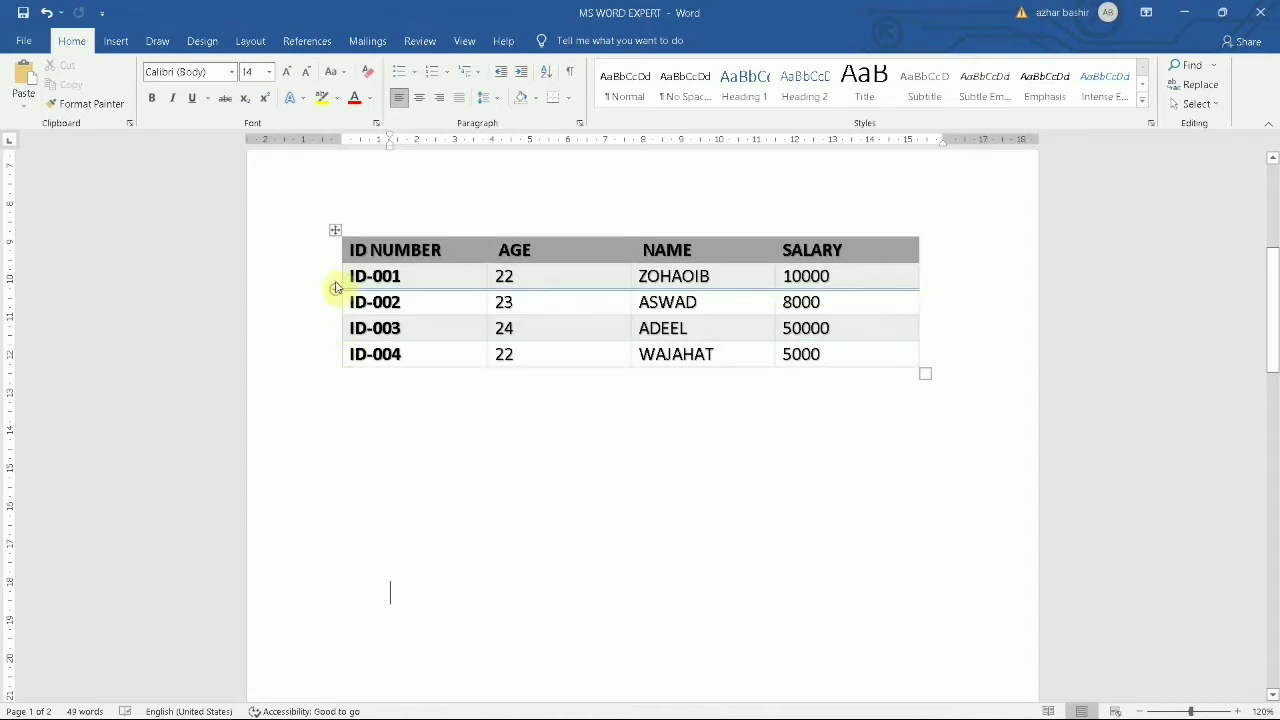
{"action": "left_click", "coordinate": [335, 290]}
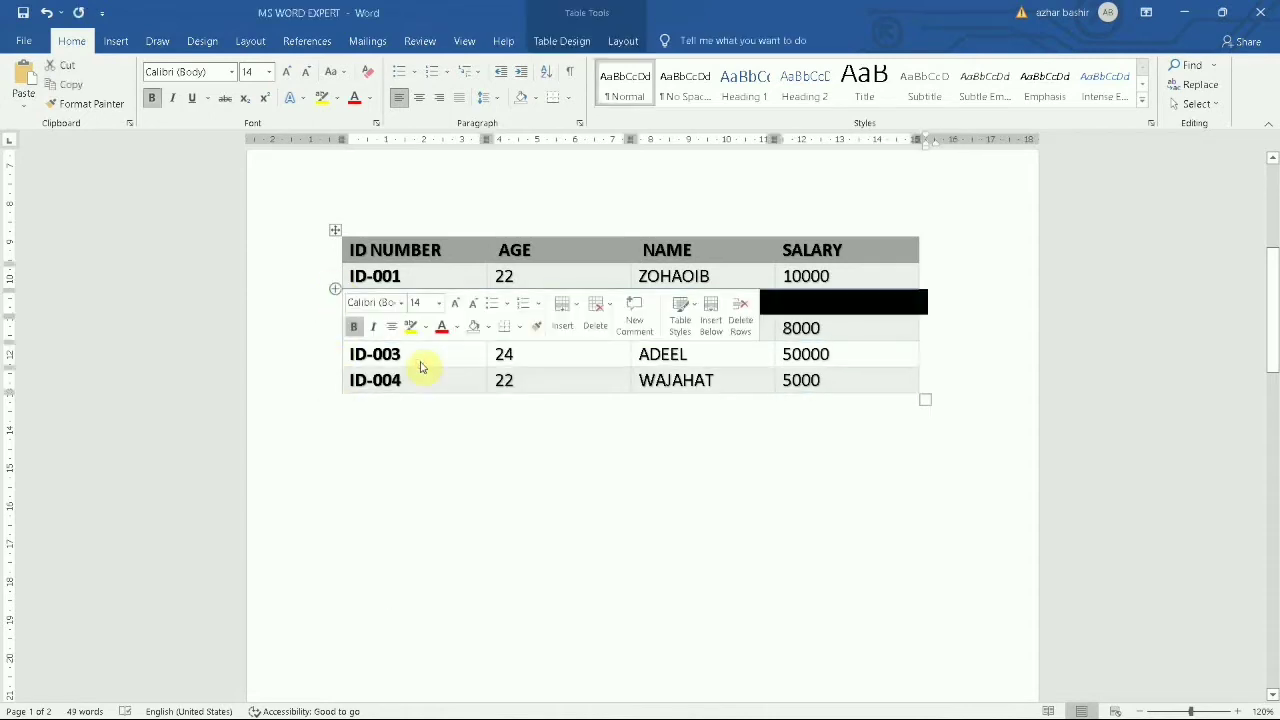
{"action": "left_click", "coordinate": [748, 609]}
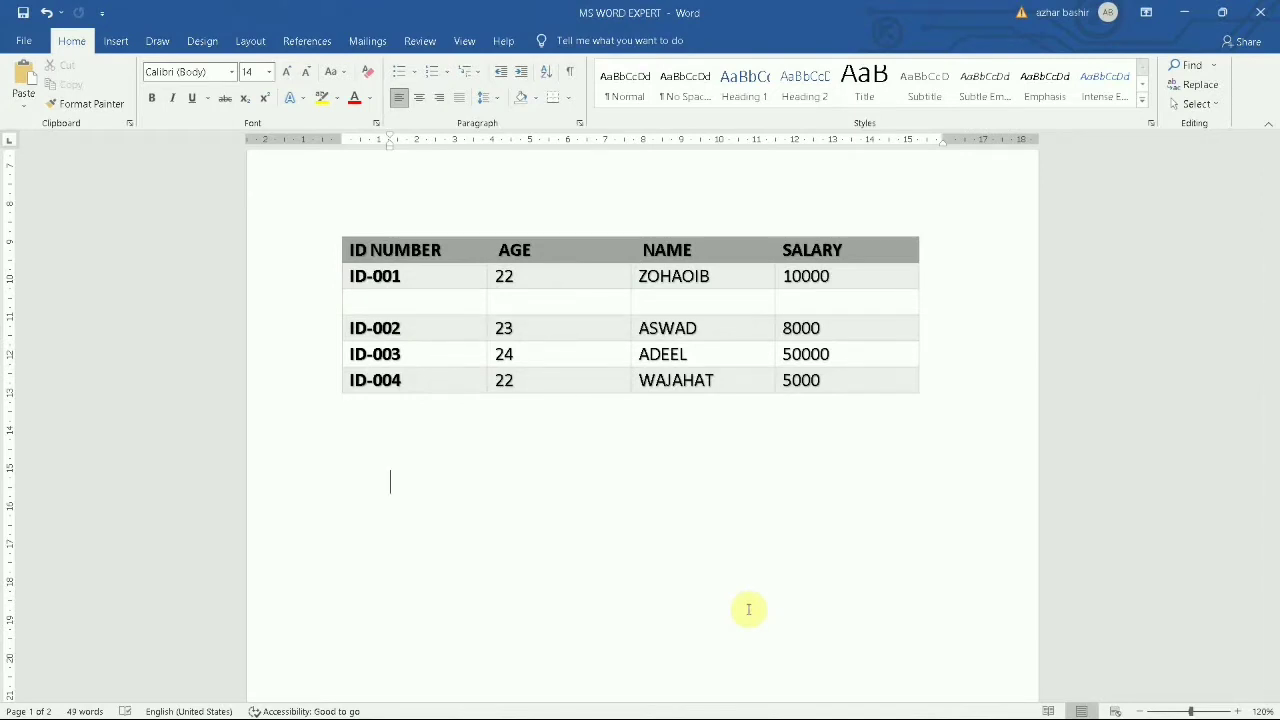
Insert one blank table row above the ID-003 row and another directly below it.
{"action": "left_click", "coordinate": [410, 353]}
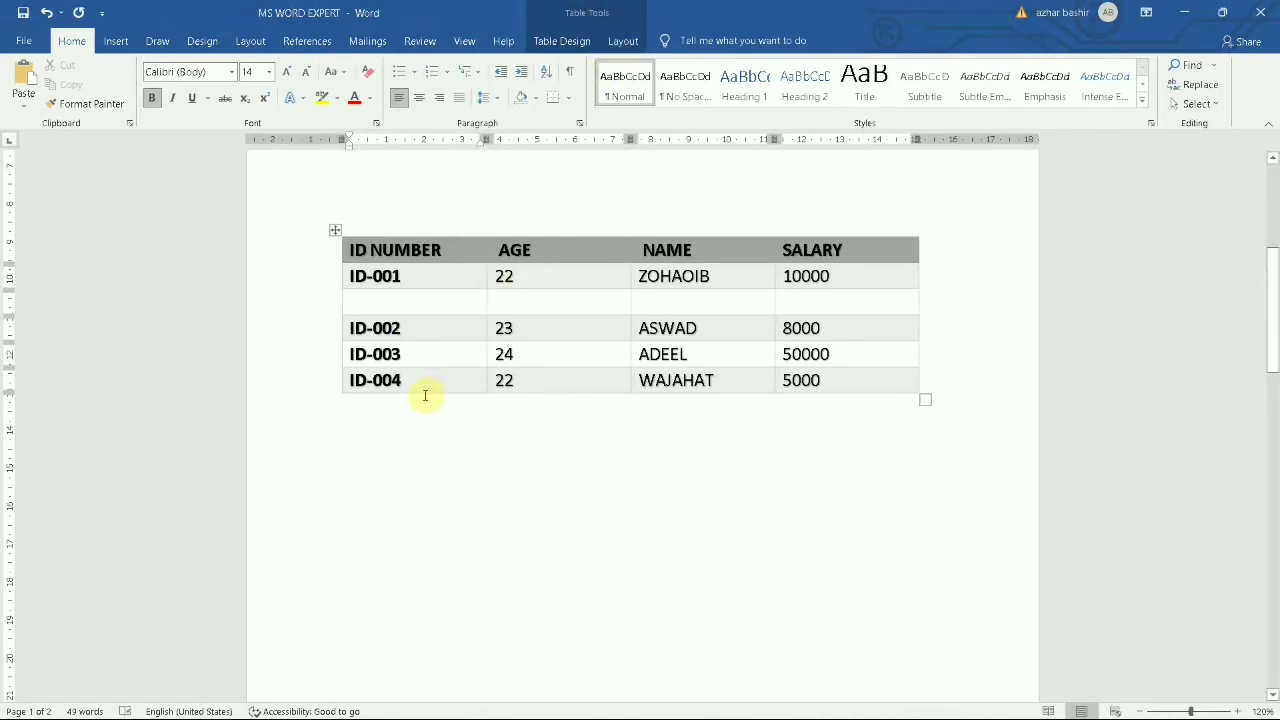
{"action": "left_click", "coordinate": [623, 40]}
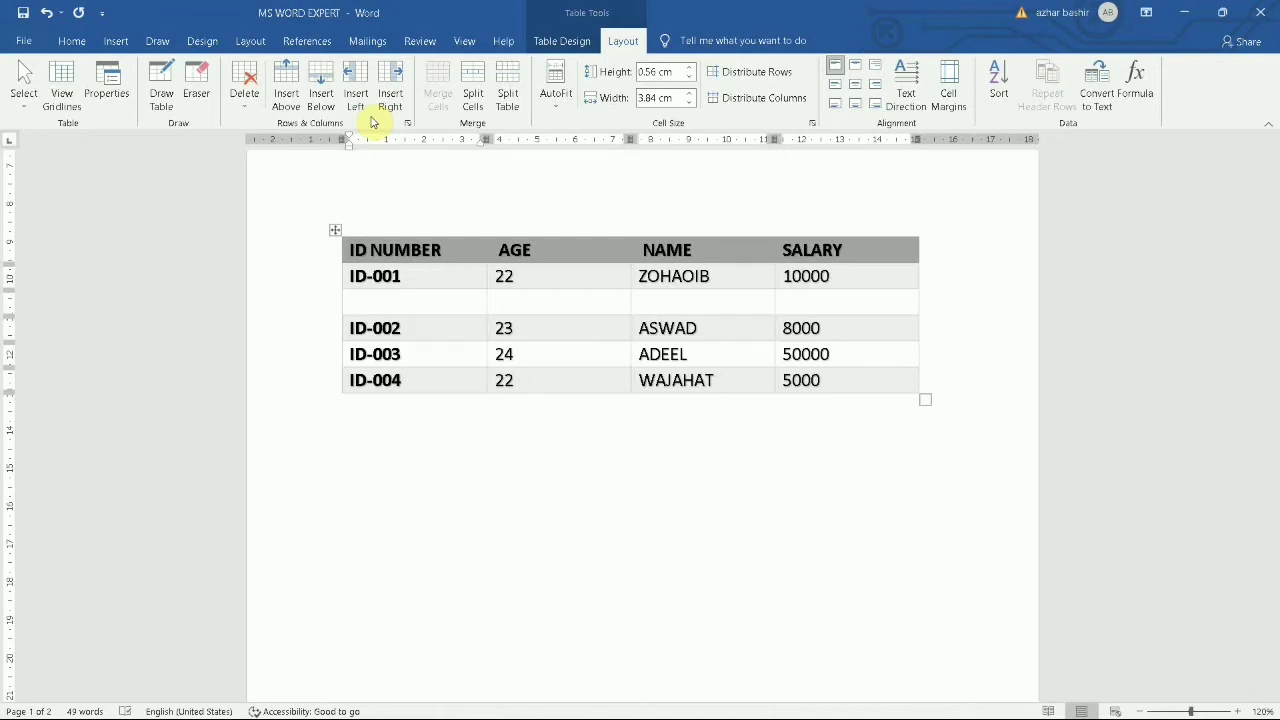
{"action": "left_click", "coordinate": [286, 92]}
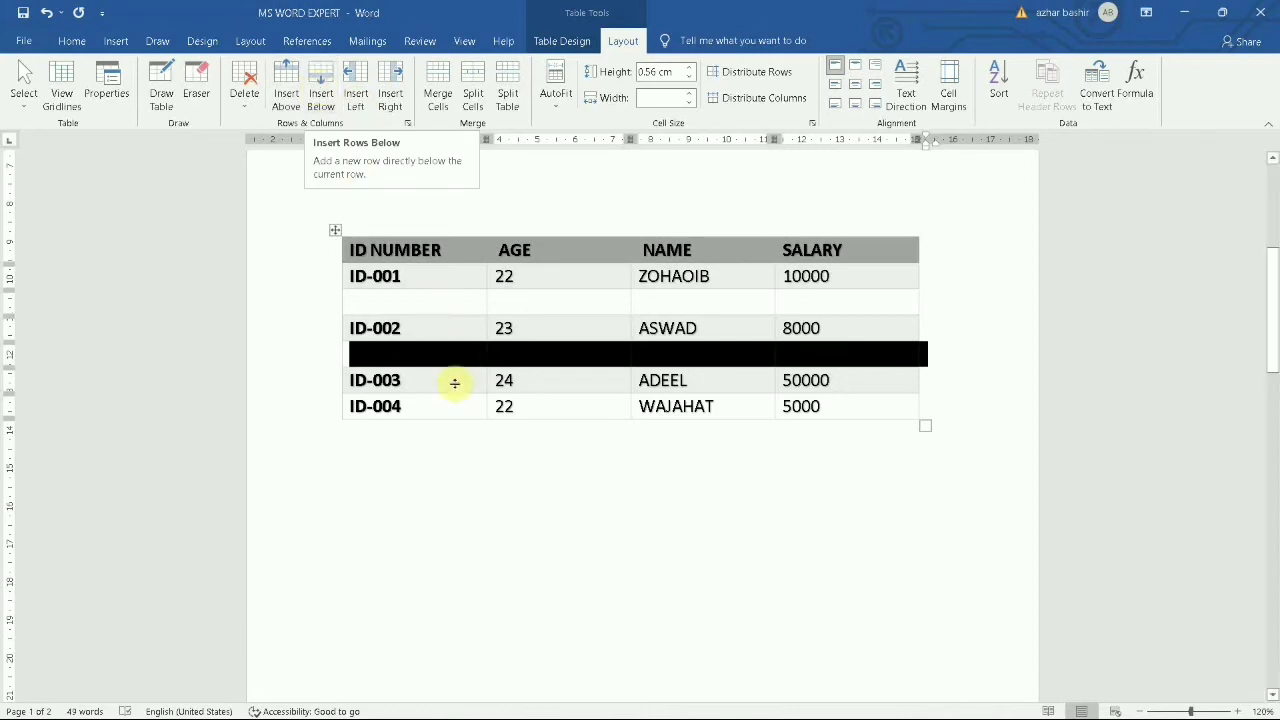
{"action": "left_click", "coordinate": [552, 480]}
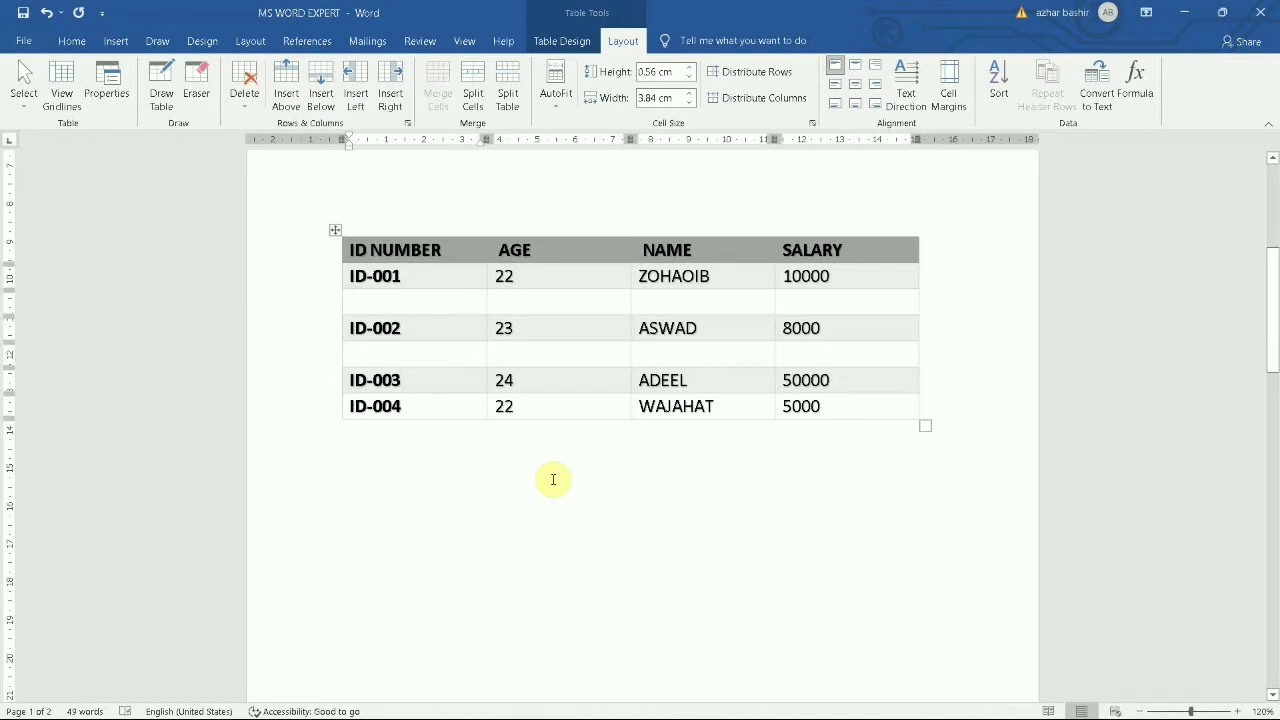
{"action": "left_click", "coordinate": [319, 94]}
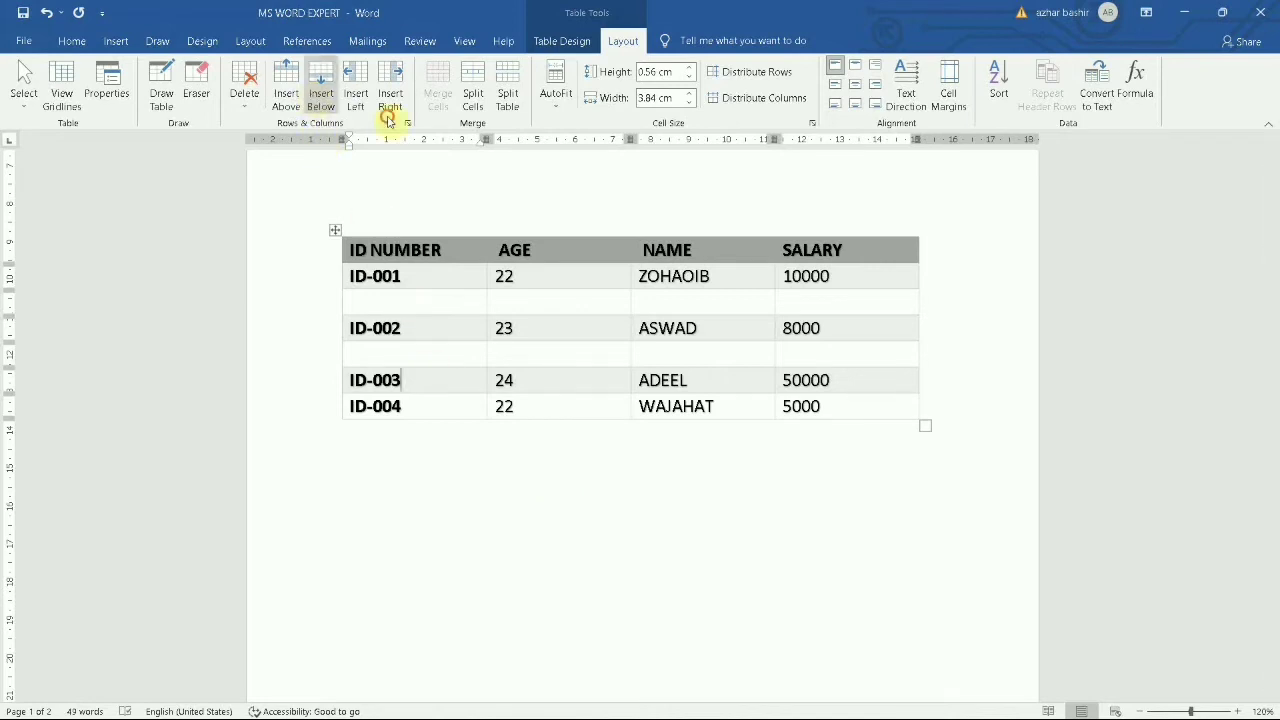
{"action": "left_click", "coordinate": [543, 668]}
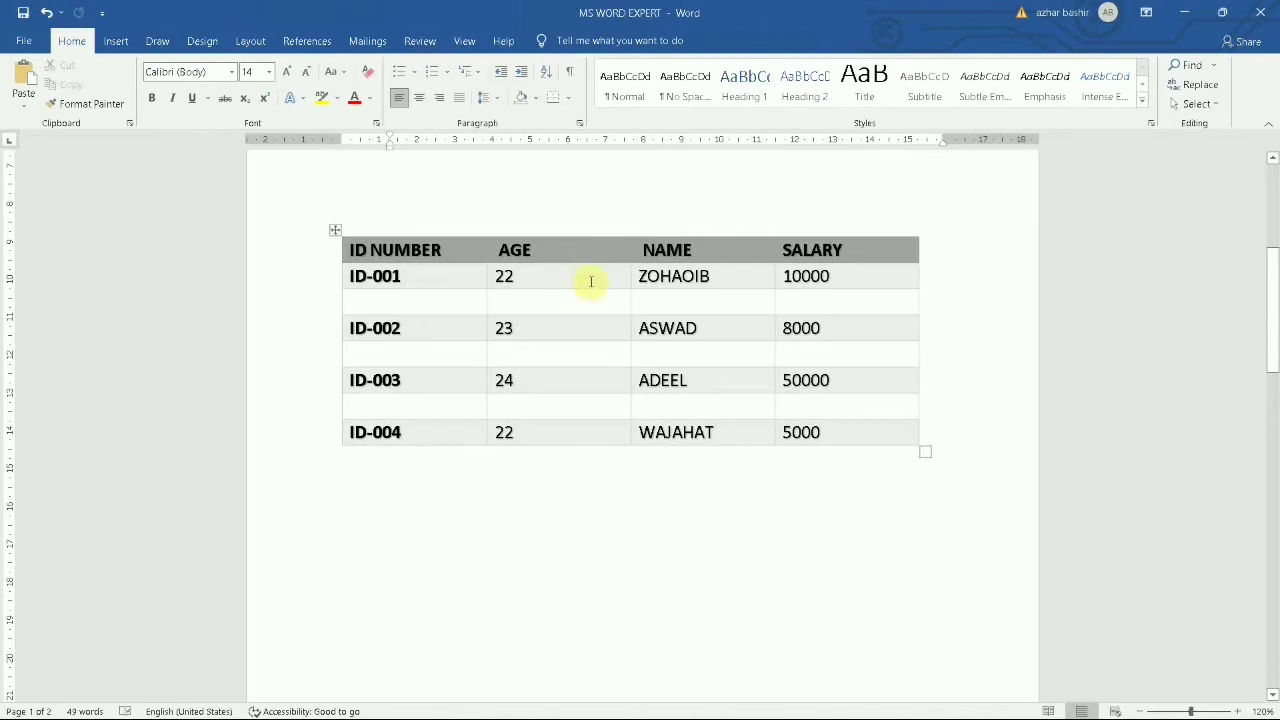
Insert a blank column between the AGE and NAME columns of the table.
{"action": "left_click", "coordinate": [738, 352]}
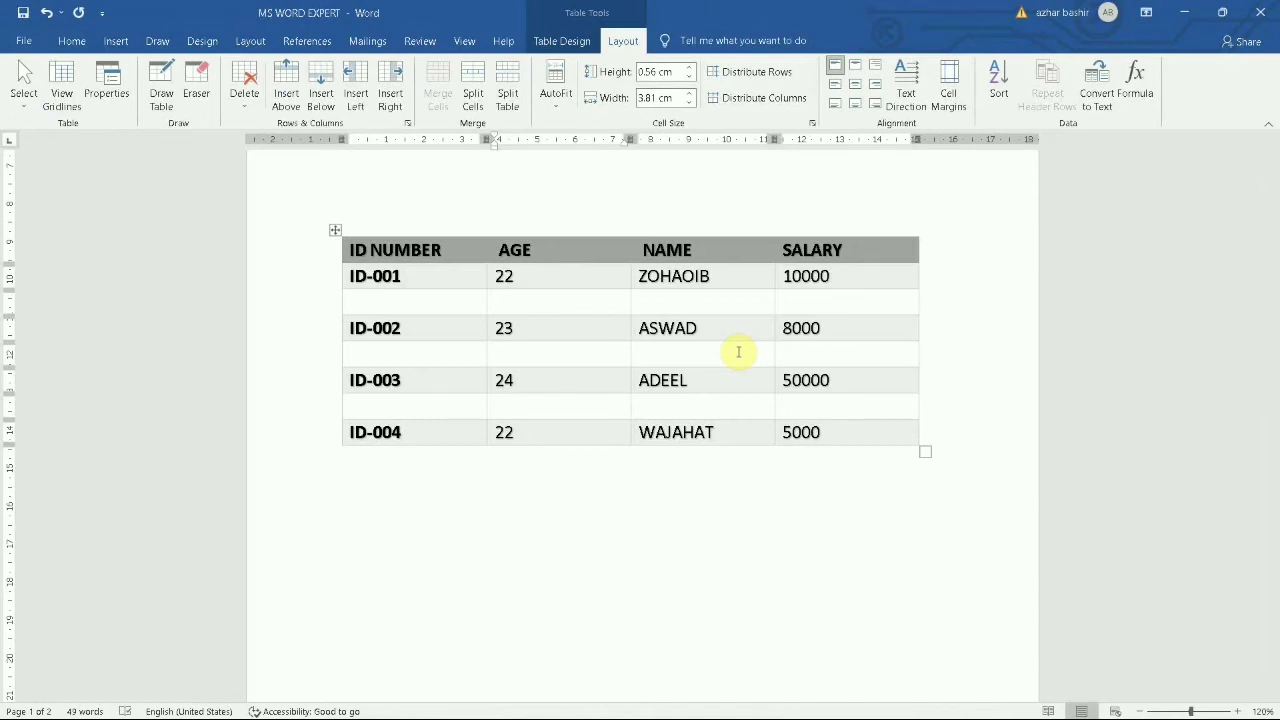
{"action": "left_click", "coordinate": [390, 92]}
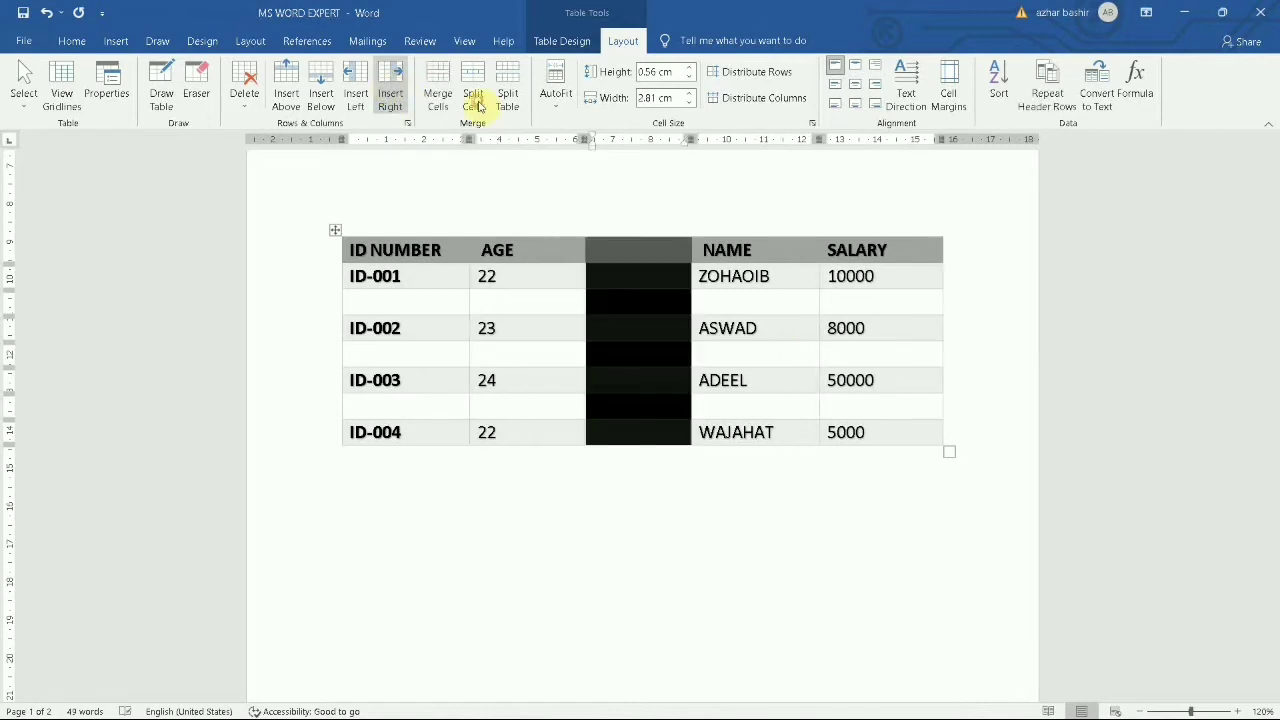
{"action": "left_click", "coordinate": [557, 571]}
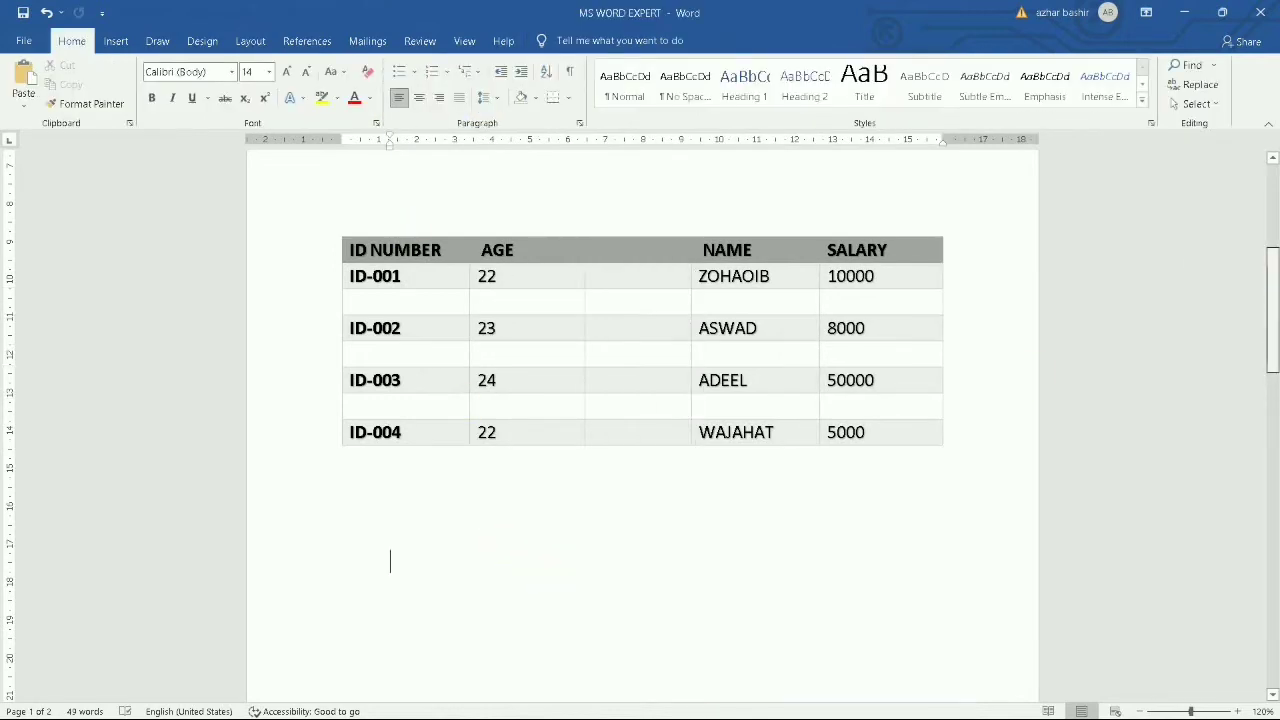
Delete the blank column between the AGE and NAME columns.
{"action": "mouse_move", "coordinate": [1272, 270]}
{"action": "left_mouse_down"}
{"action": "mouse_move", "coordinate": [1272, 225]}
{"action": "mouse_move", "coordinate": [1272, 247]}
{"action": "left_mouse_up"}
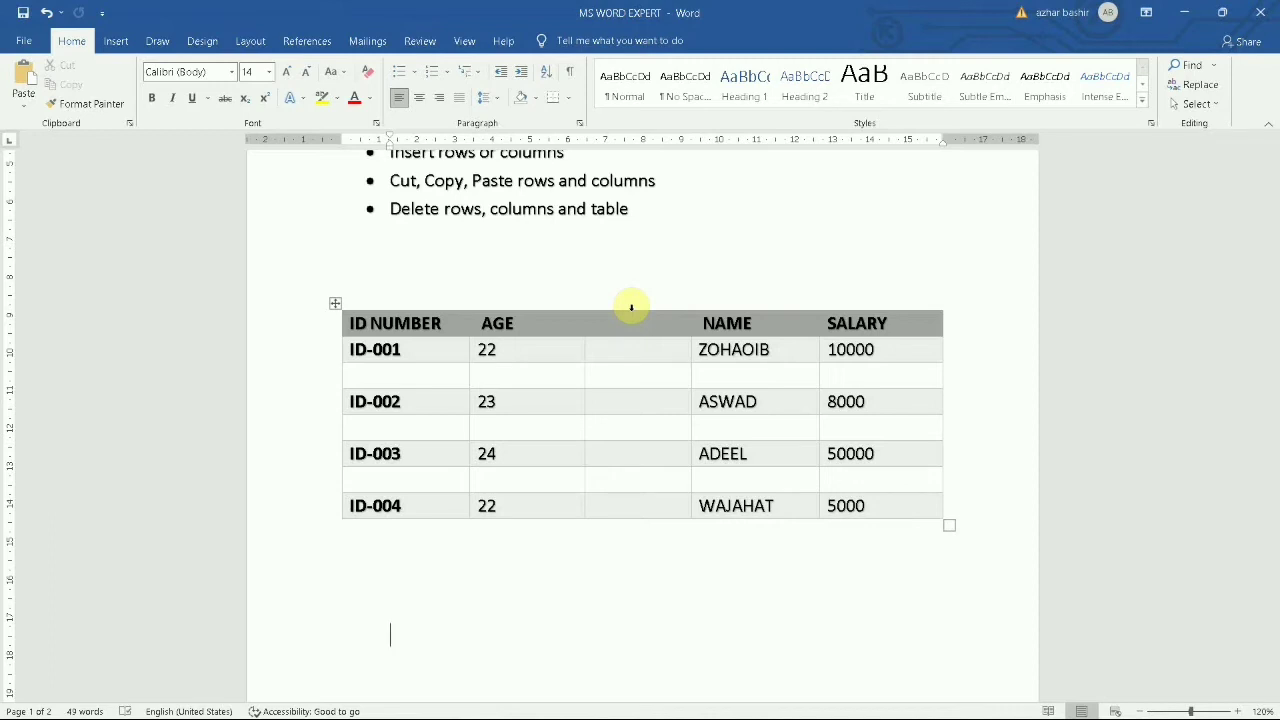
{"action": "left_click", "coordinate": [631, 307]}
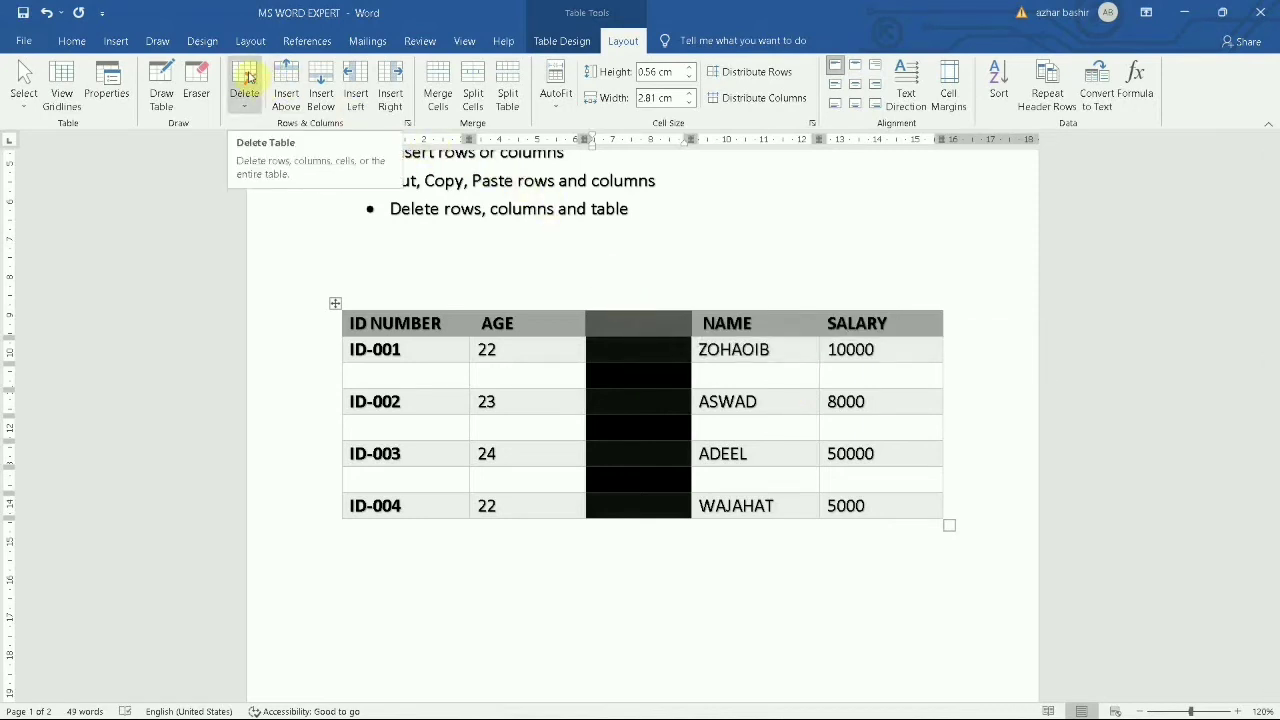
{"action": "left_click", "coordinate": [246, 82]}
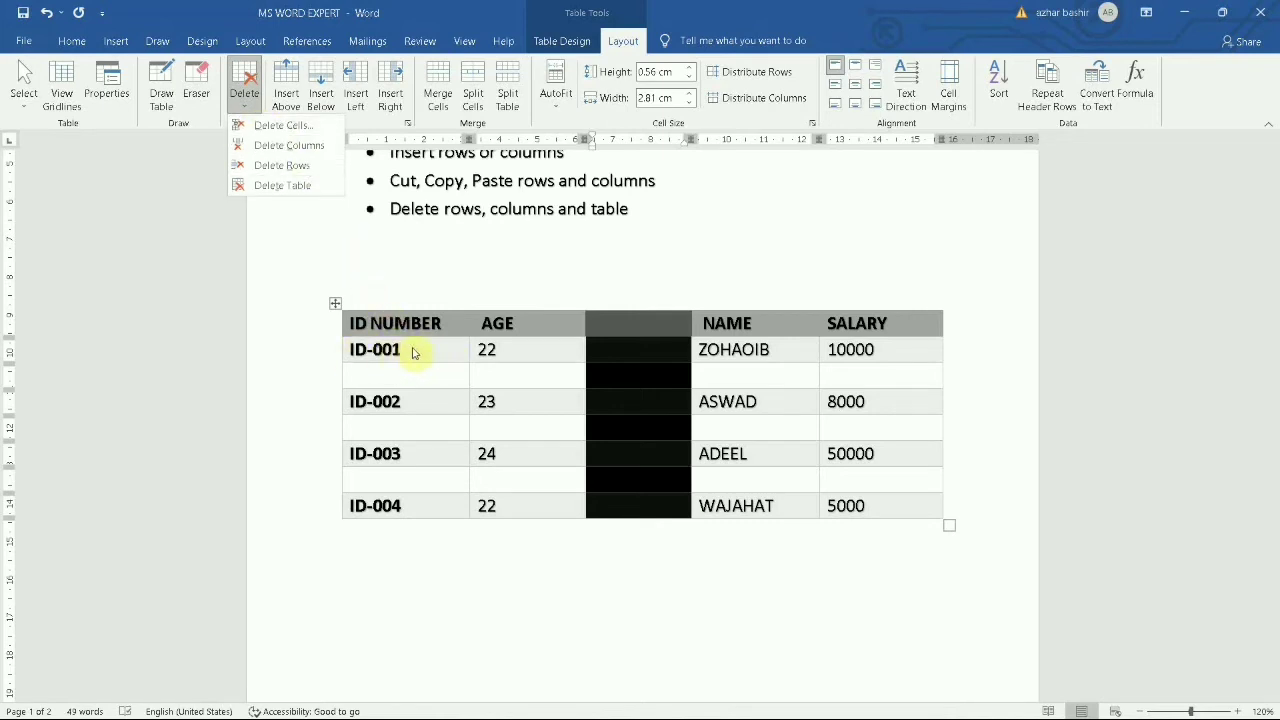
{"action": "left_click", "coordinate": [289, 145]}
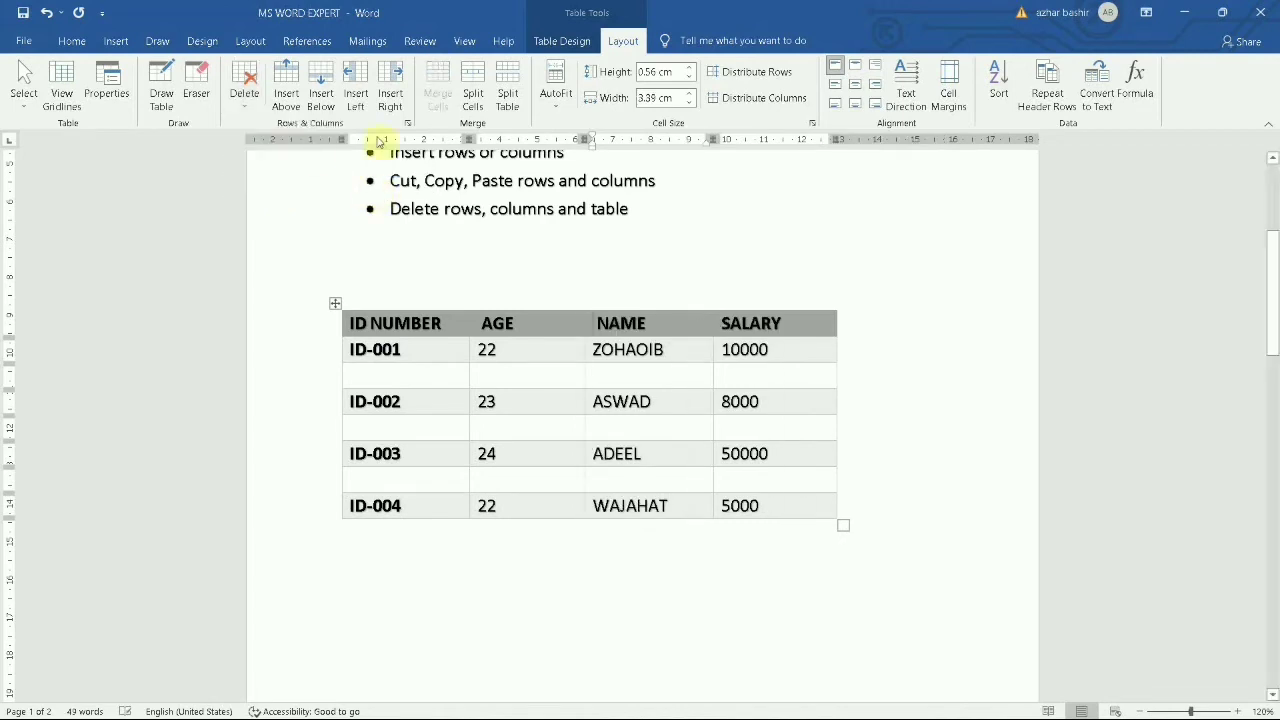
{"action": "left_click", "coordinate": [949, 283]}
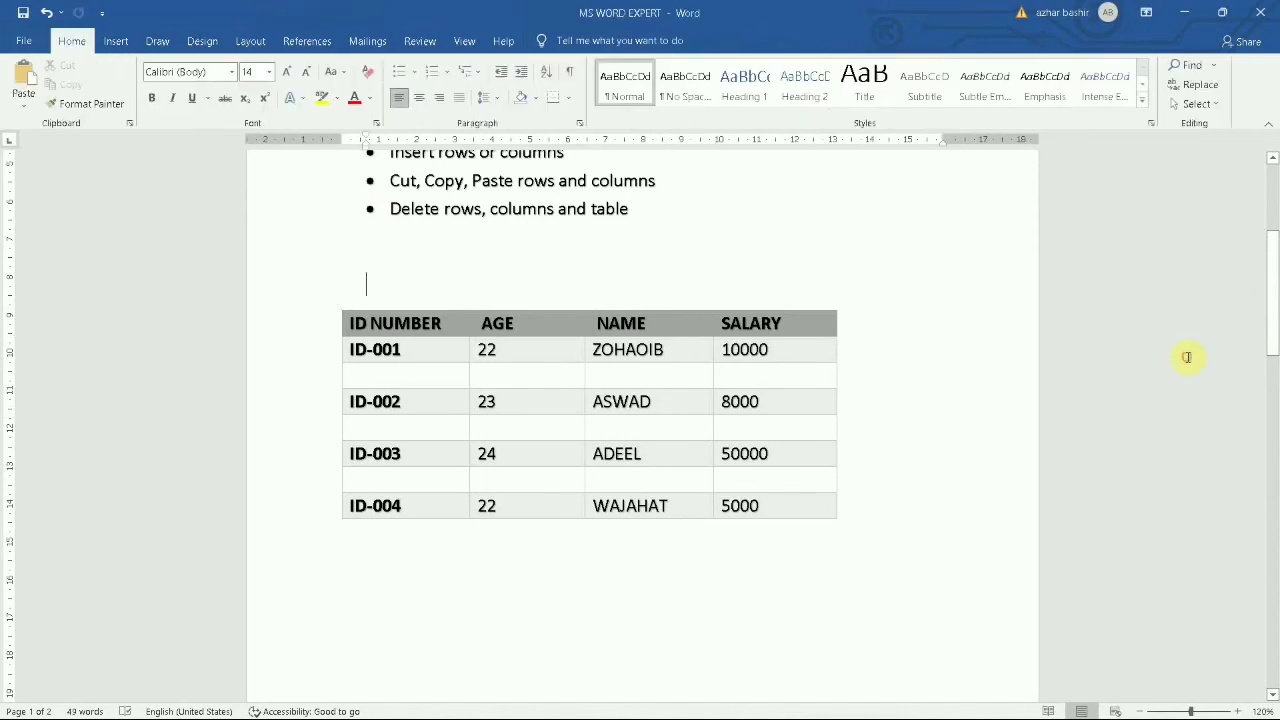
Delete the three blank rows below ID-001, ID-002 and ID-003 from the table.
{"action": "left_click", "coordinate": [514, 477]}
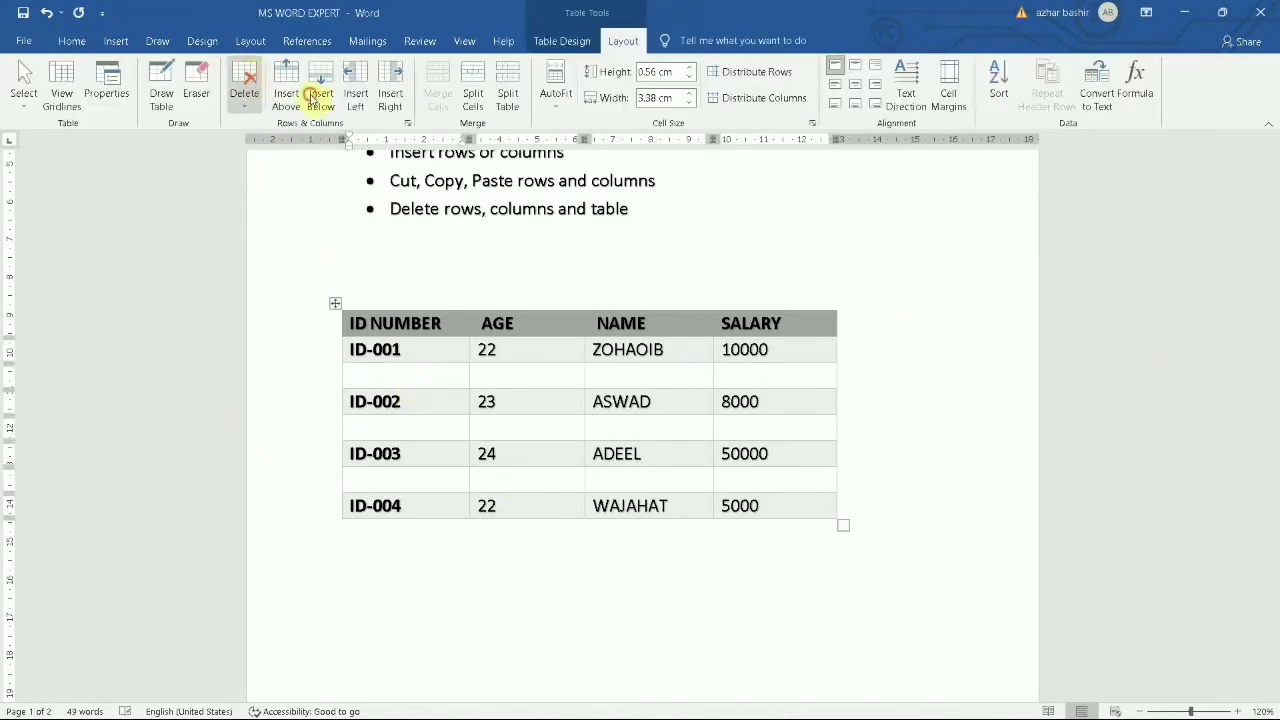
{"action": "left_click", "coordinate": [244, 88]}
{"action": "left_click", "coordinate": [274, 165]}
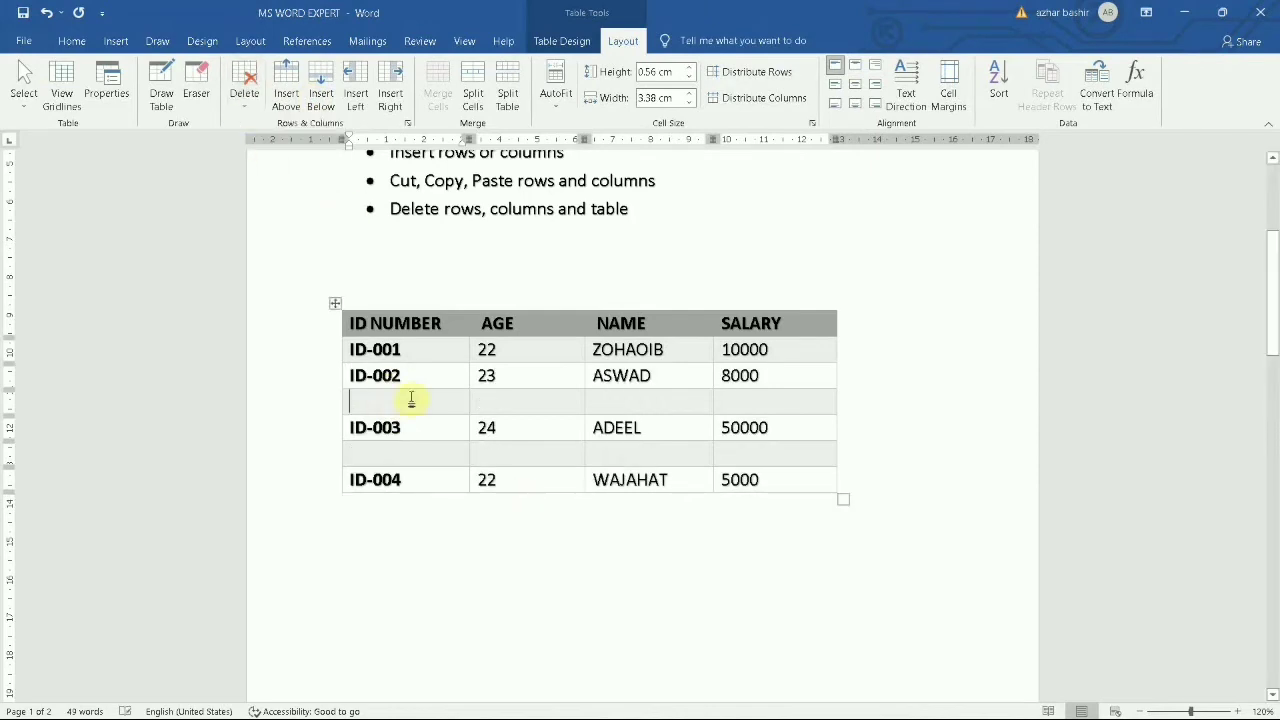
{"action": "left_click", "coordinate": [411, 400]}
{"action": "left_click", "coordinate": [244, 90]}
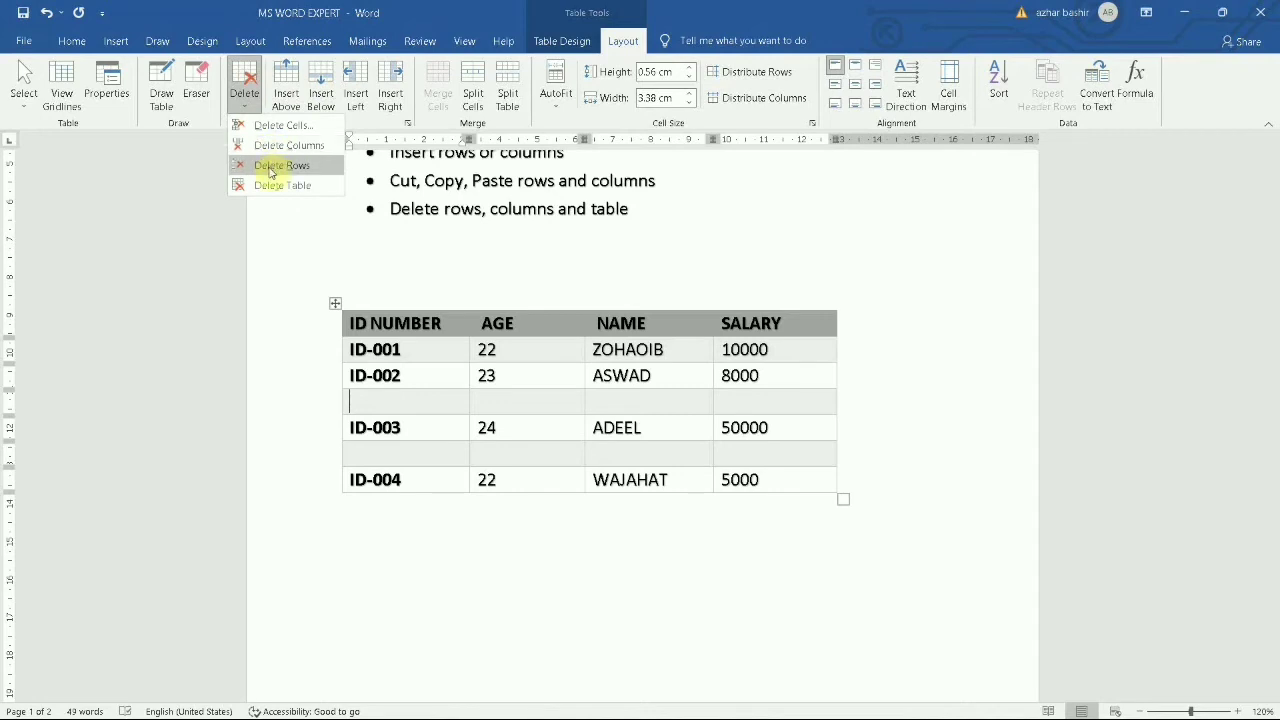
{"action": "left_click", "coordinate": [270, 168]}
{"action": "left_click", "coordinate": [380, 427]}
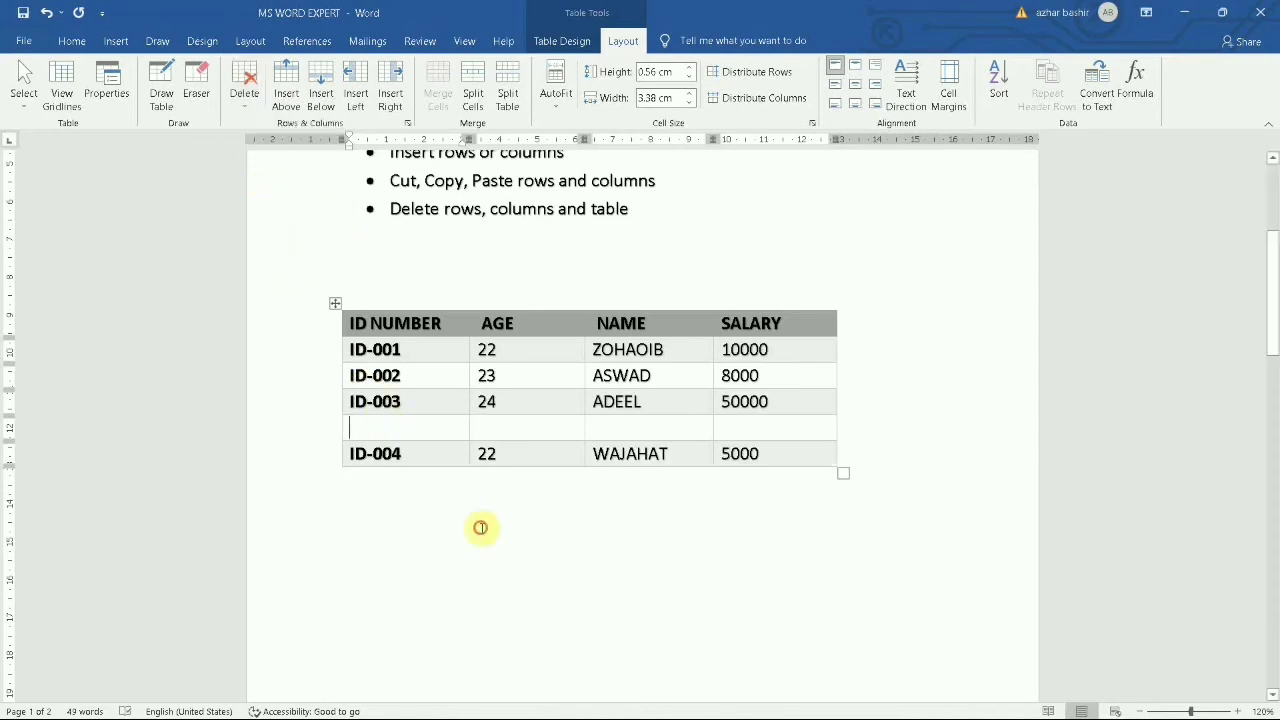
{"action": "left_click", "coordinate": [247, 95]}
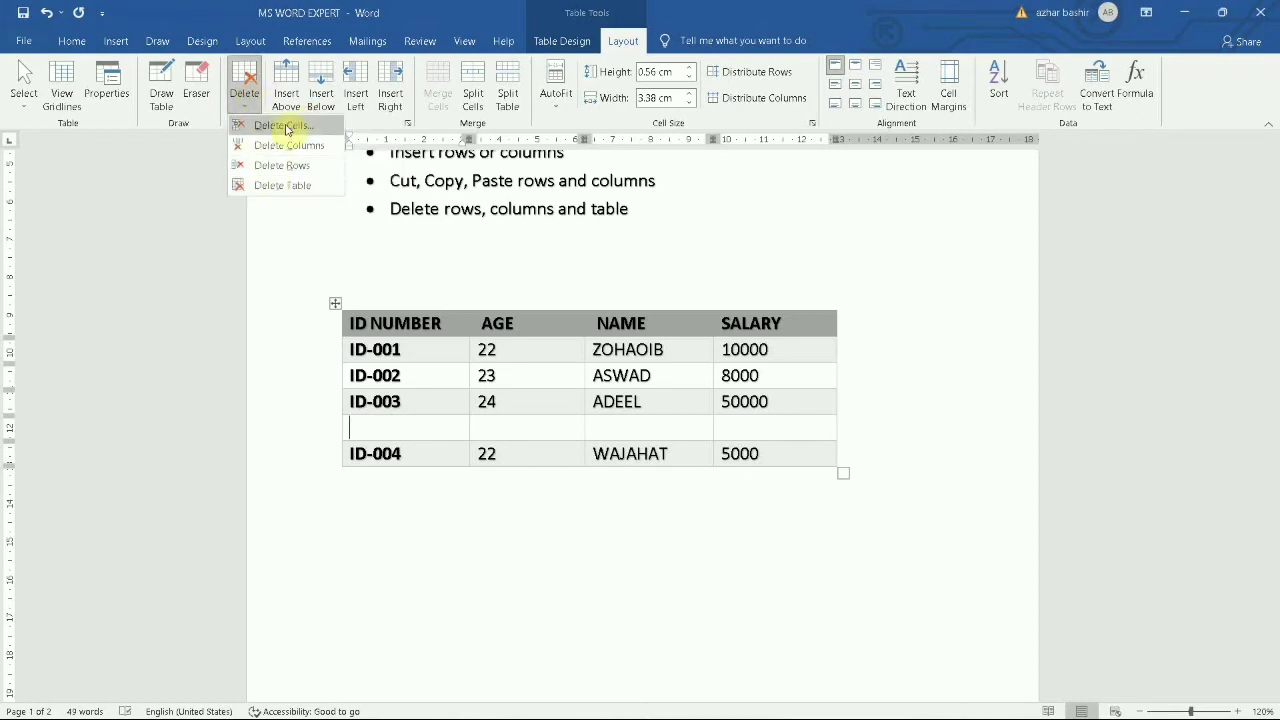
{"action": "left_click", "coordinate": [286, 166]}
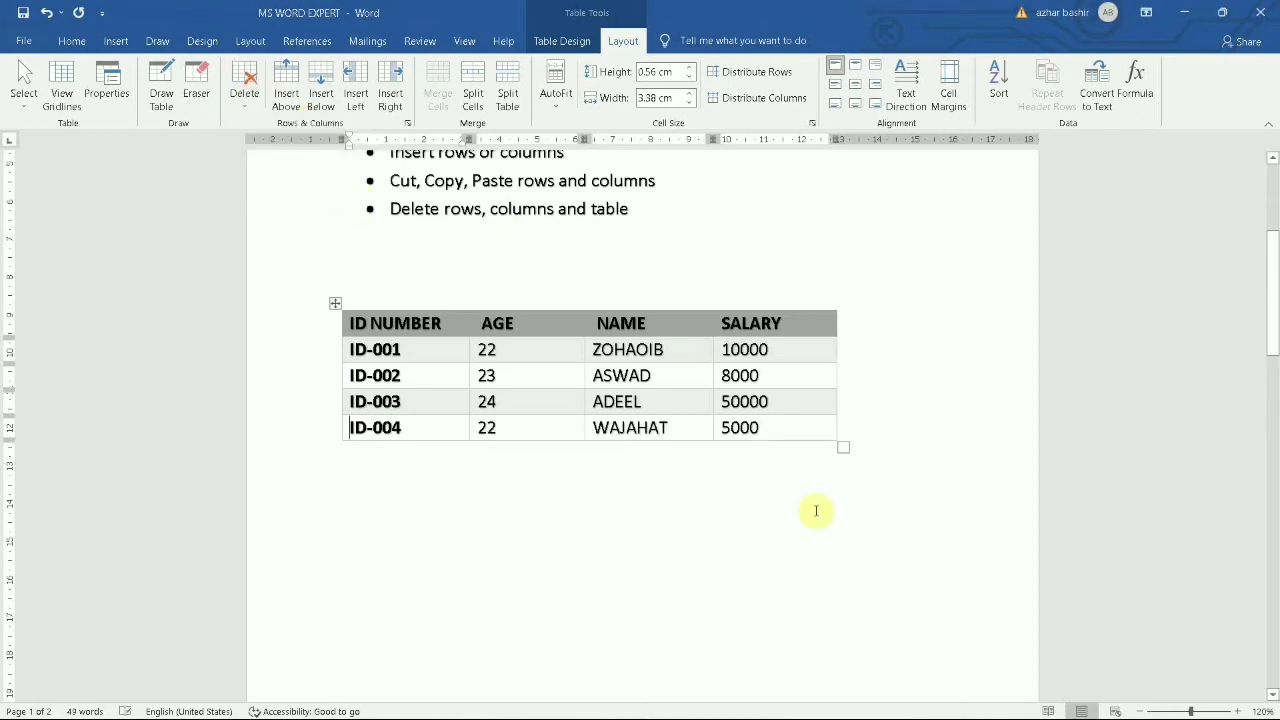
{"action": "left_click", "coordinate": [846, 522]}
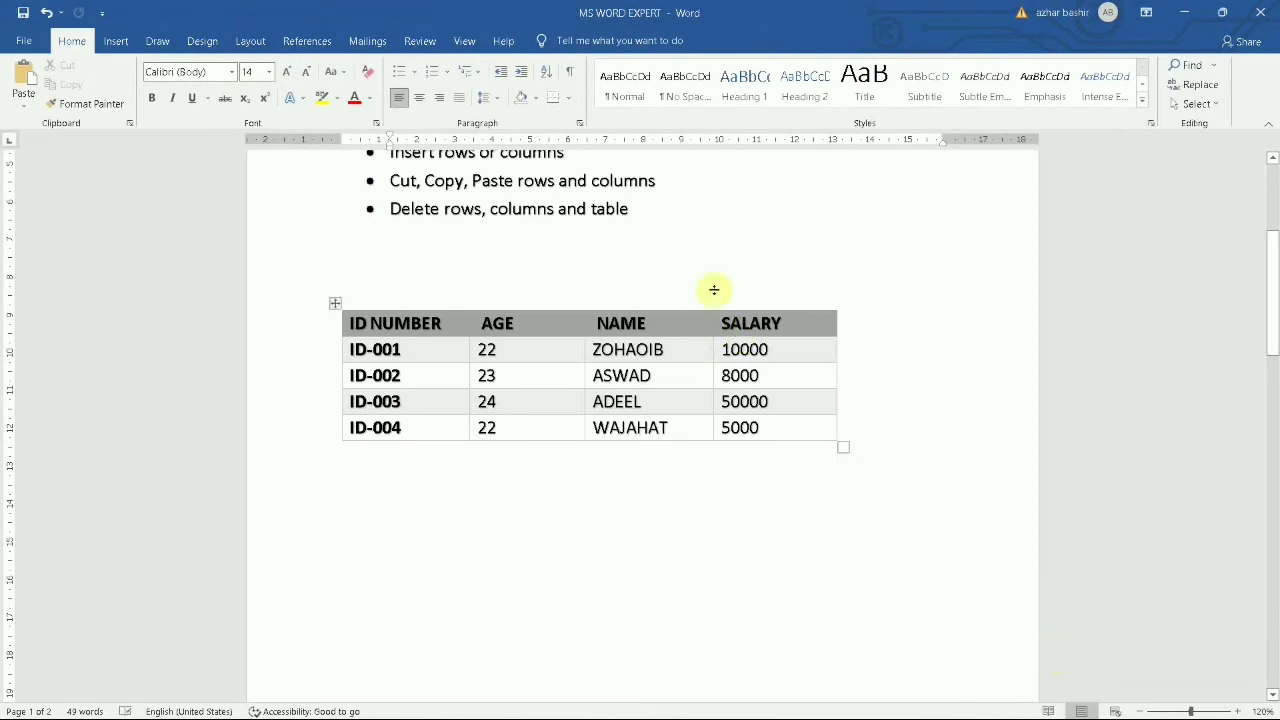
Cut the NAME column from the table and paste it after the SALARY column as the last column.
{"action": "left_click", "coordinate": [631, 308]}
{"action": "key", "text": "ctrl+c"}
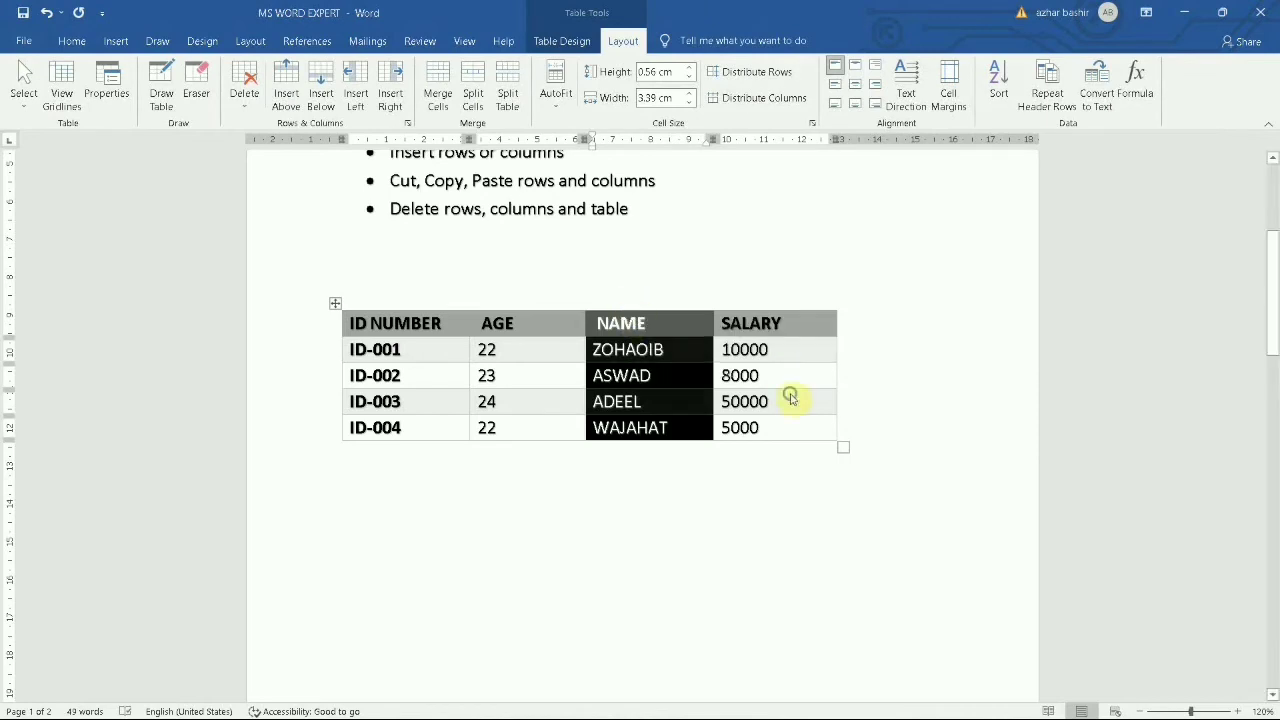
{"action": "right_click", "coordinate": [791, 398]}
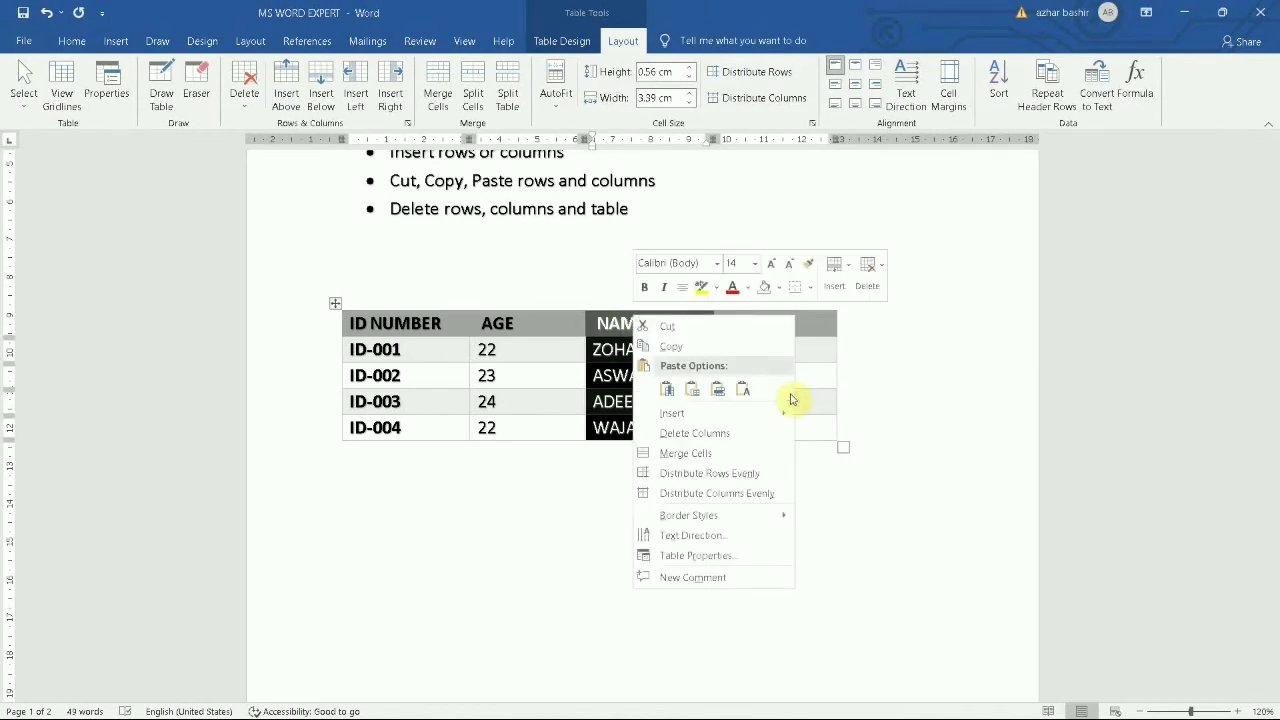
{"action": "left_click", "coordinate": [679, 332]}
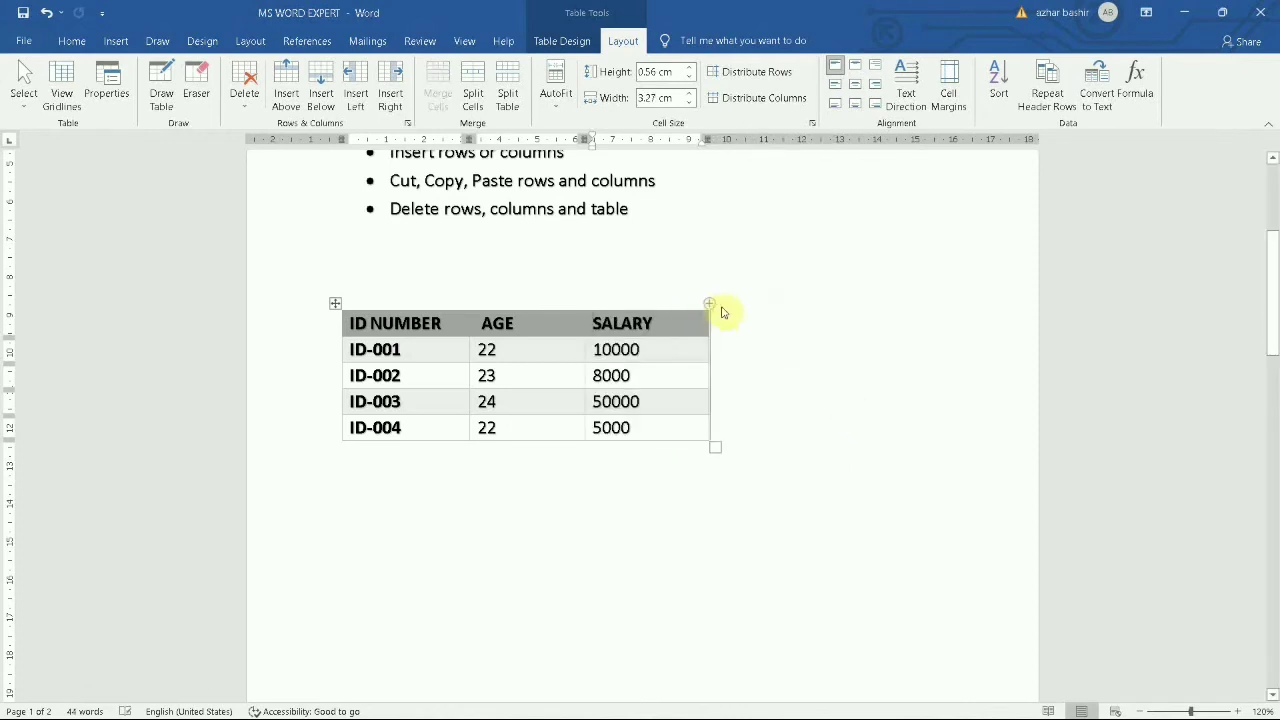
{"action": "left_click", "coordinate": [893, 404]}
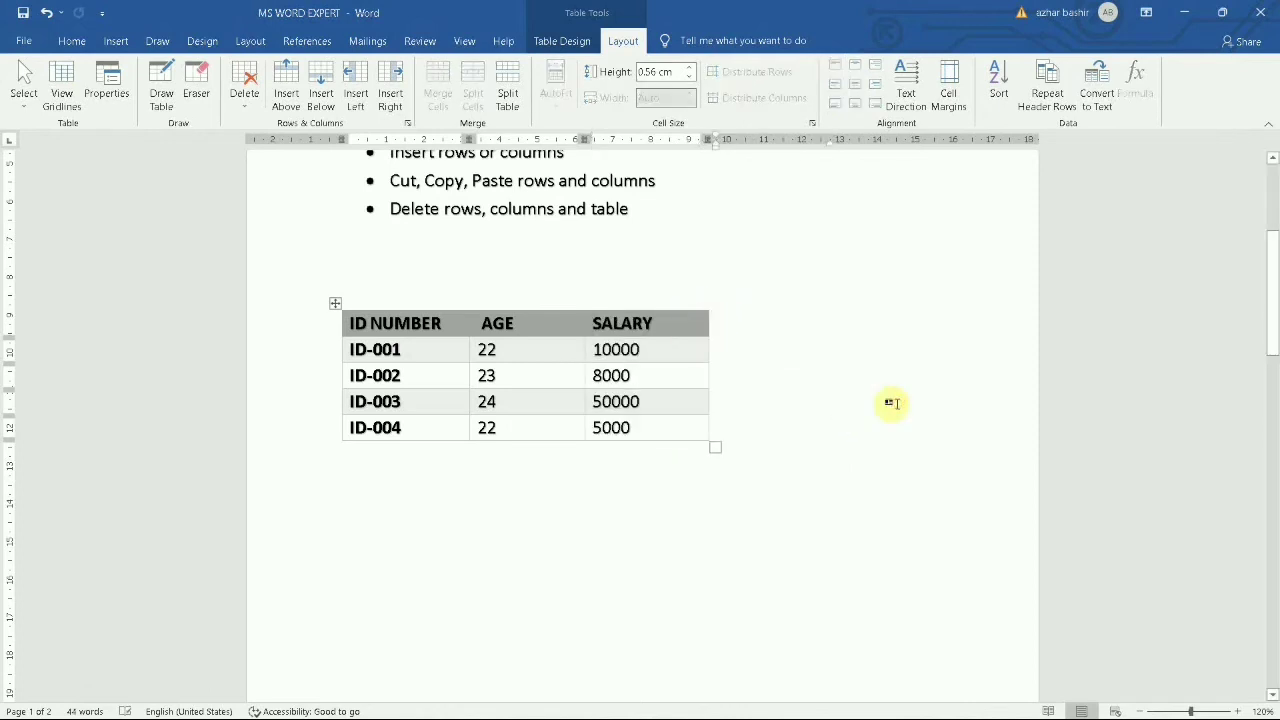
{"action": "key", "text": "shift+F10"}
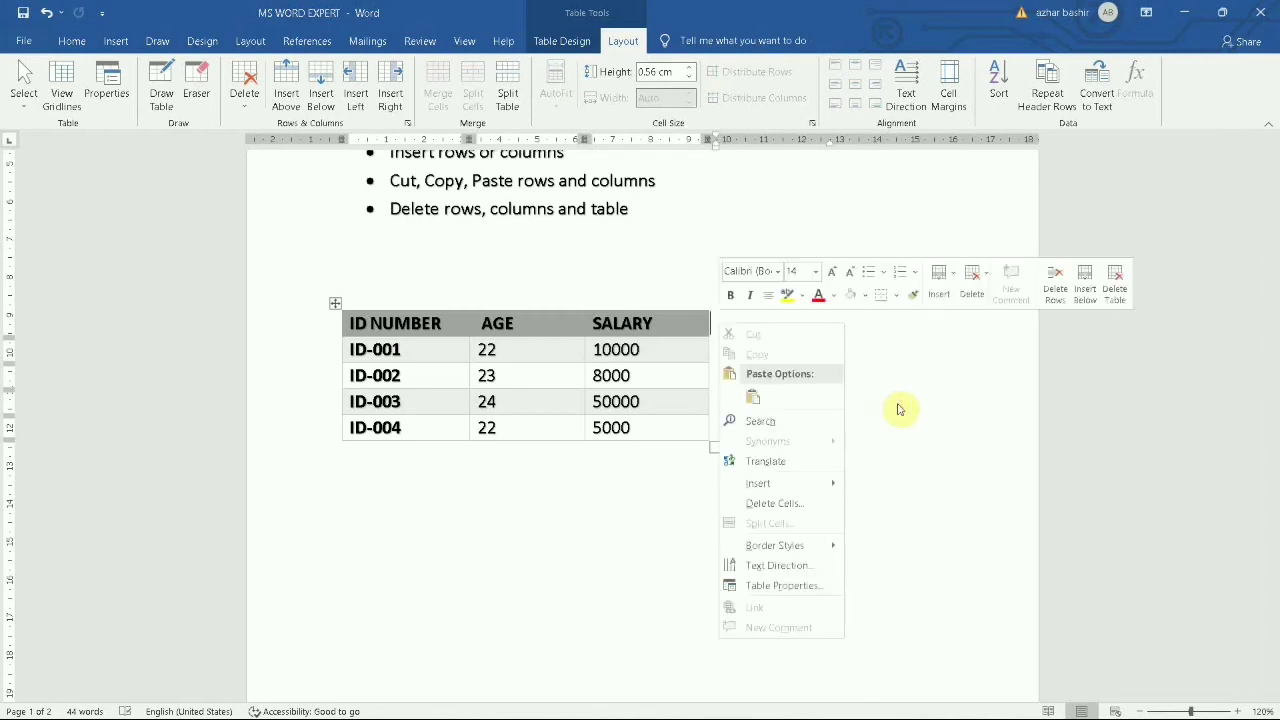
{"action": "left_click", "coordinate": [756, 402]}
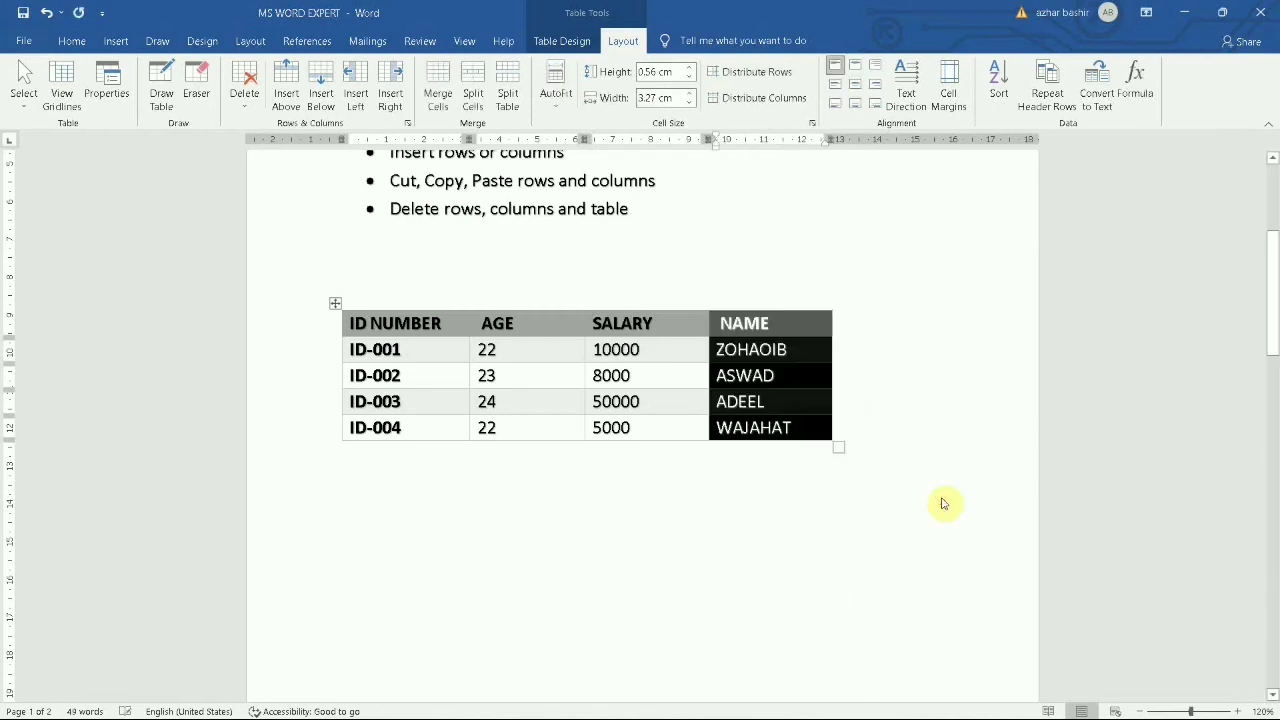
{"action": "left_click", "coordinate": [905, 568]}
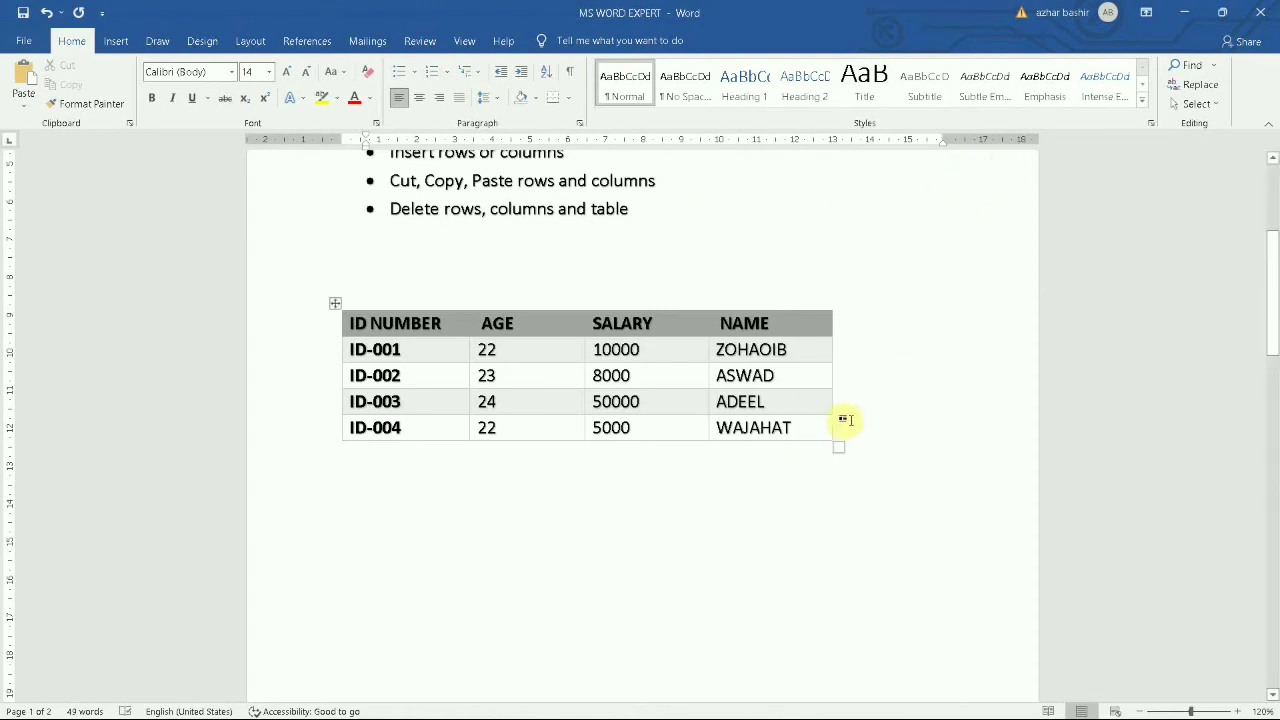
{"action": "left_click_drag", "start_coordinate": [820, 423], "coordinate": [340, 425]}
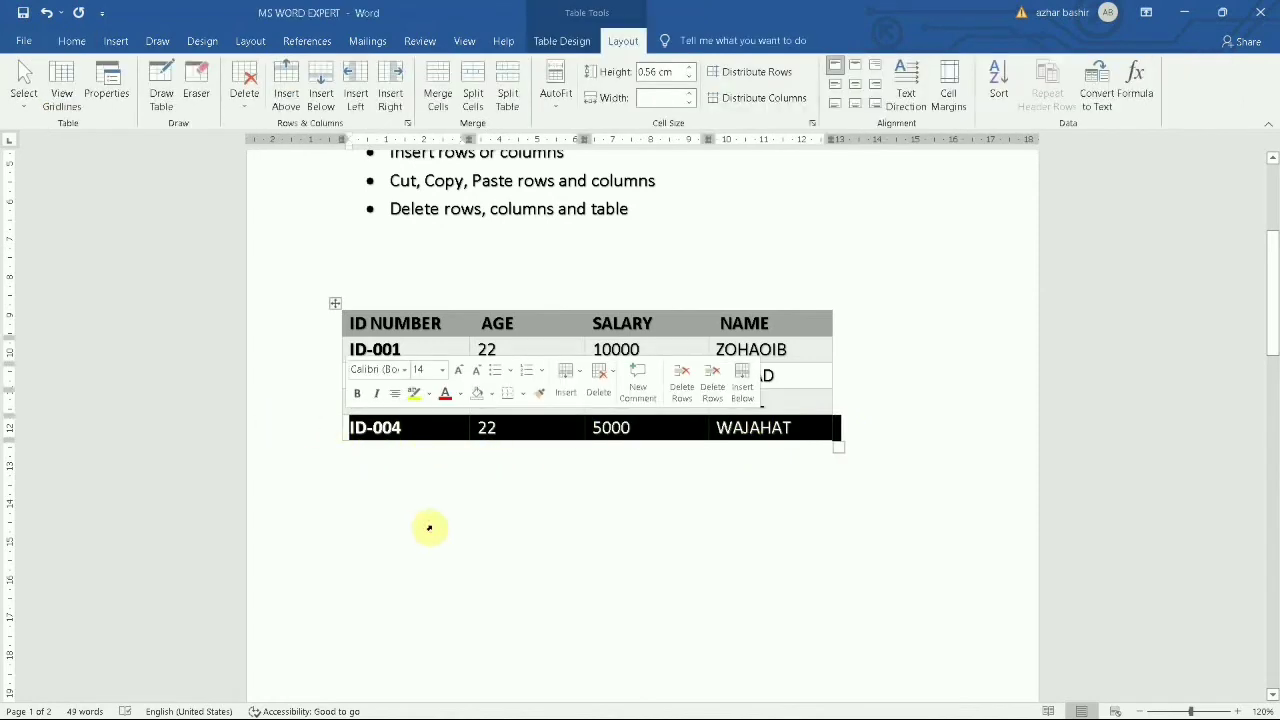
{"action": "left_click", "coordinate": [728, 666]}
Delete the entire table containing the ID NUMBER, AGE, SALARY and NAME columns.
{"action": "left_click", "coordinate": [430, 345]}
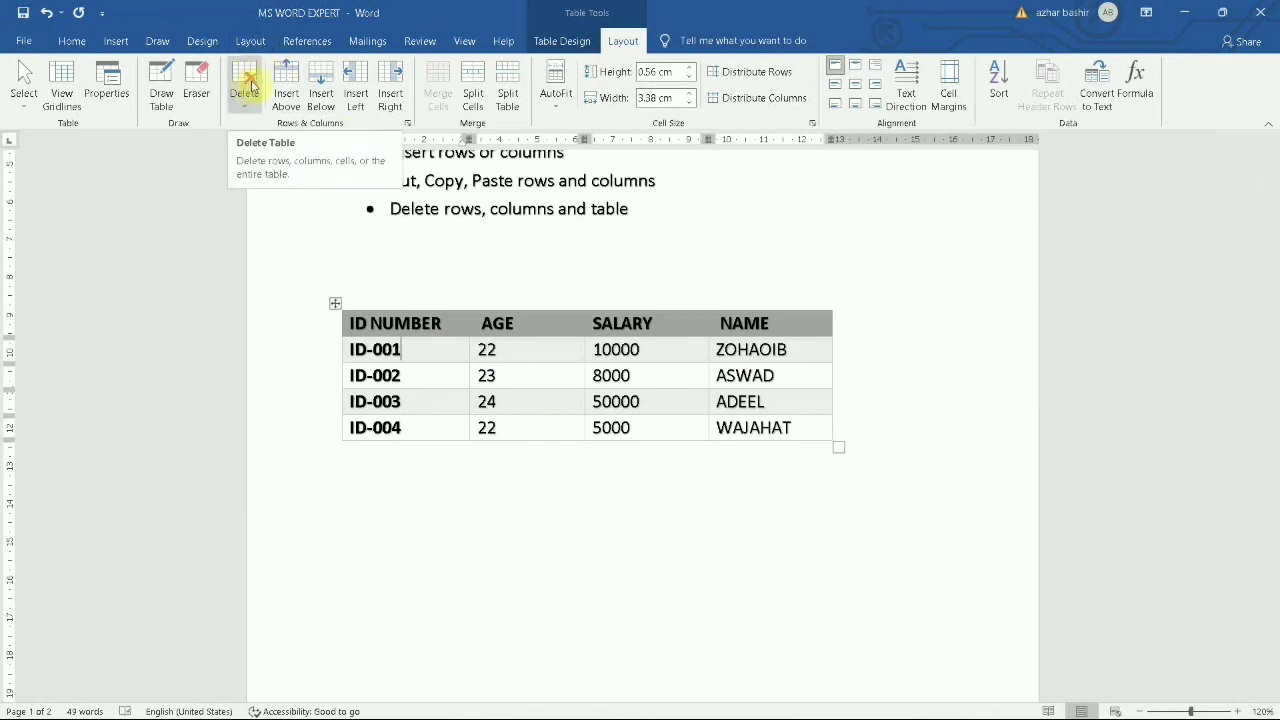
{"action": "left_click", "coordinate": [246, 88]}
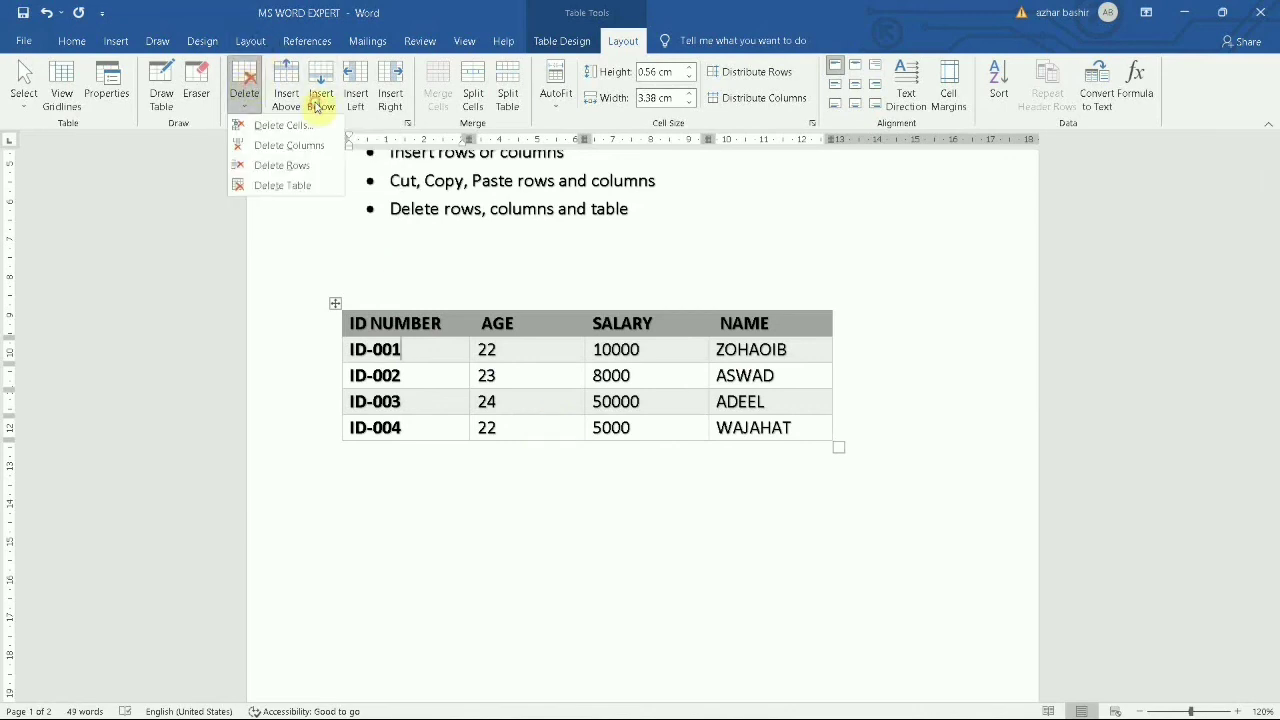
{"action": "left_click", "coordinate": [280, 189]}
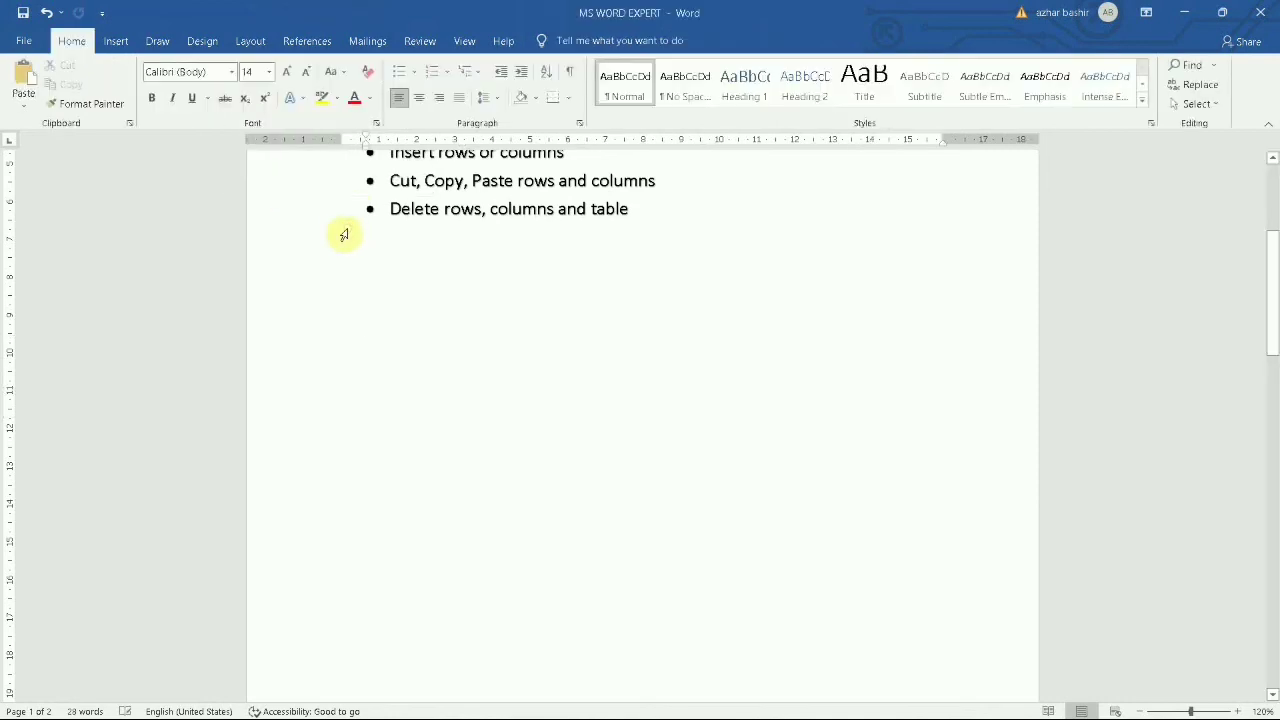